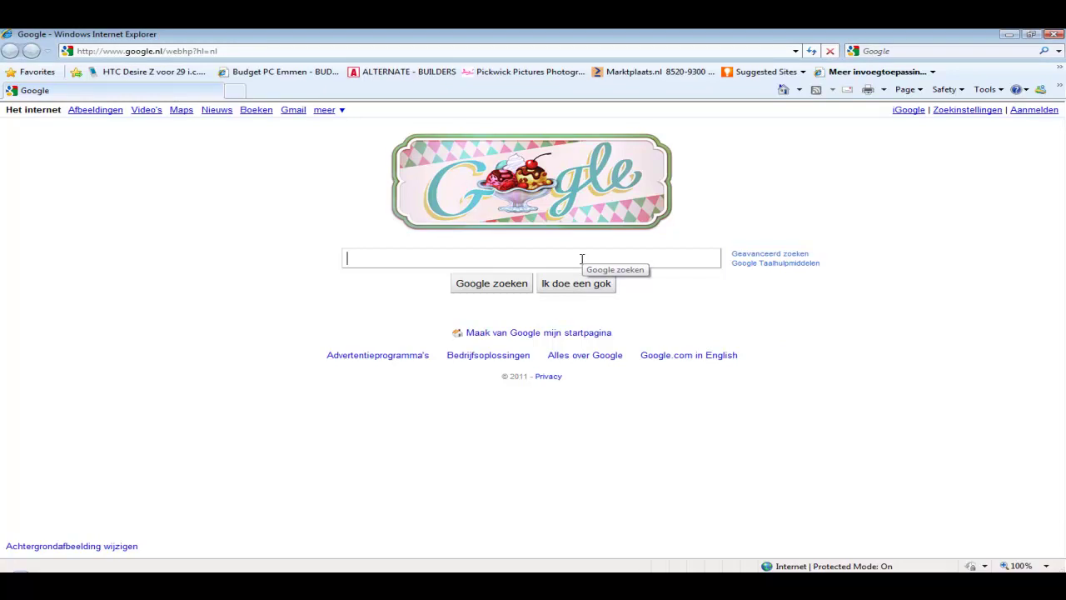
# Search Google for "minecraftforum.net toomanyitems" and open the TooManyItems in-game invedit forum topic
pyautogui.write('minecraftforum.net toomanyitems')
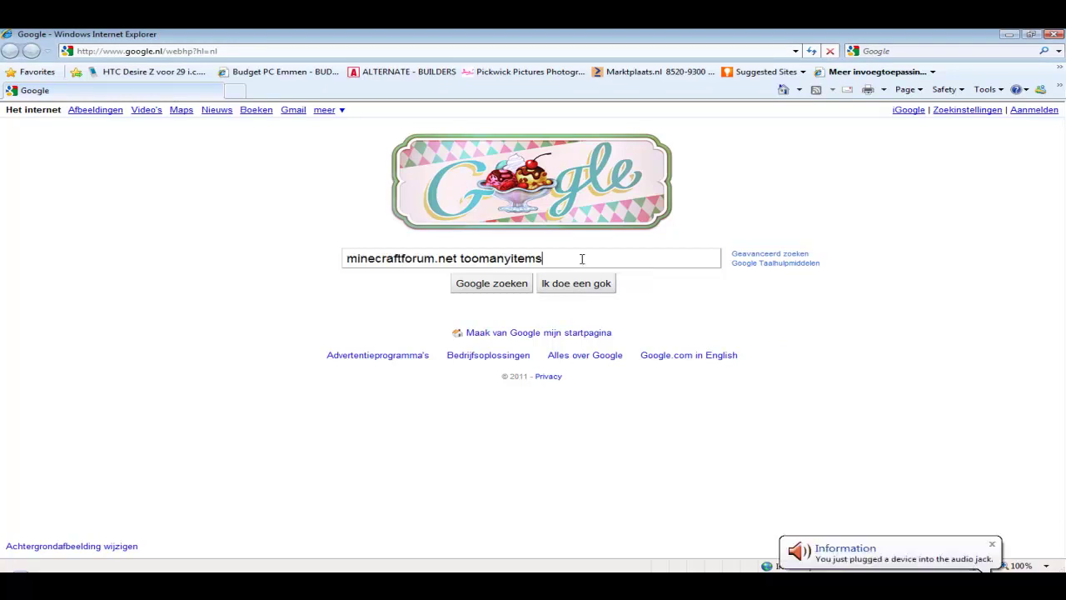
pyautogui.press('Return')
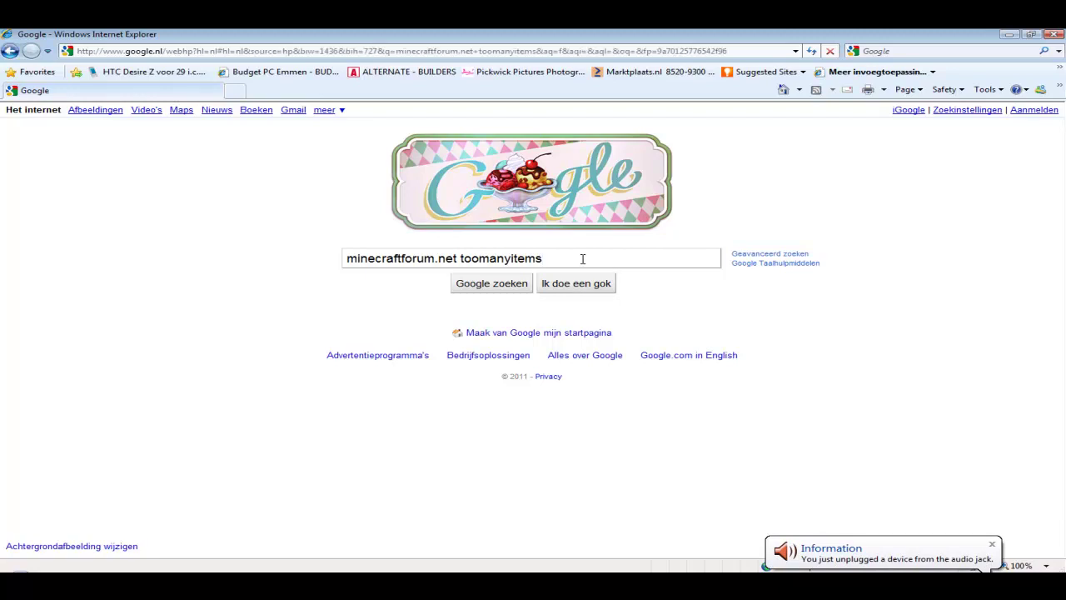
pyautogui.click(310, 185)
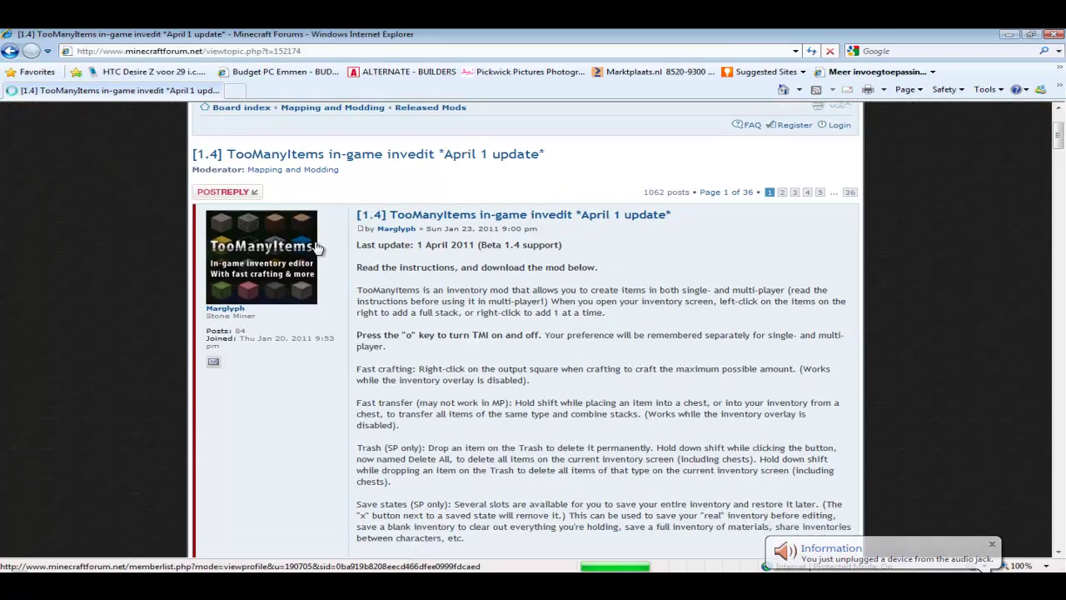
# Follow the forum post's download link for TooManyItems.zip to MediaFire, start the download, cancel it and leave the browser
pyautogui.scroll(-3, 323, 244)
pyautogui.scroll(3, 322, 241)
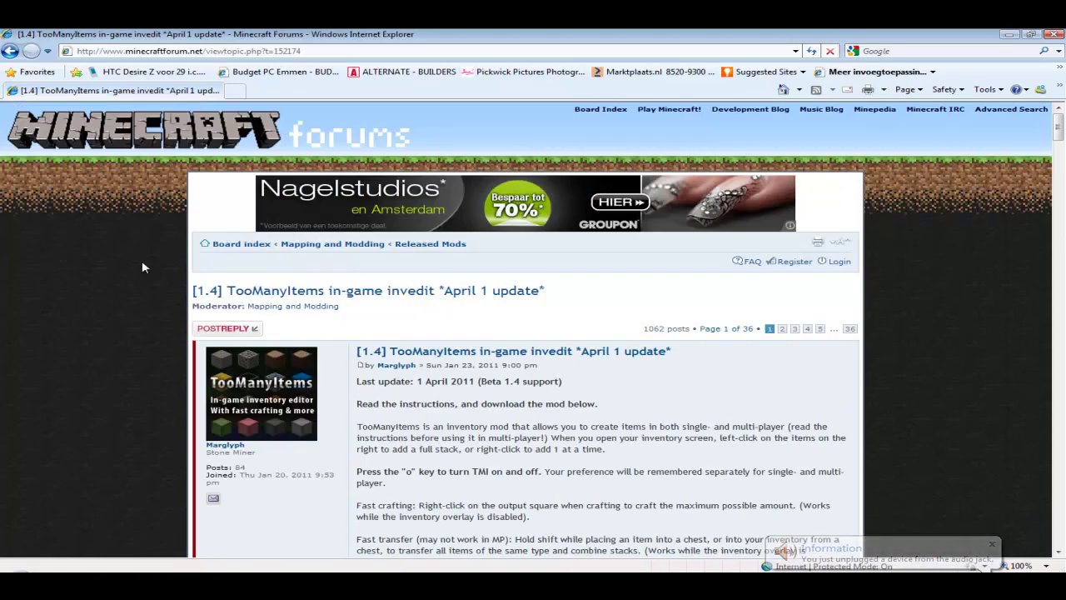
pyautogui.scroll(-15, 151, 274)
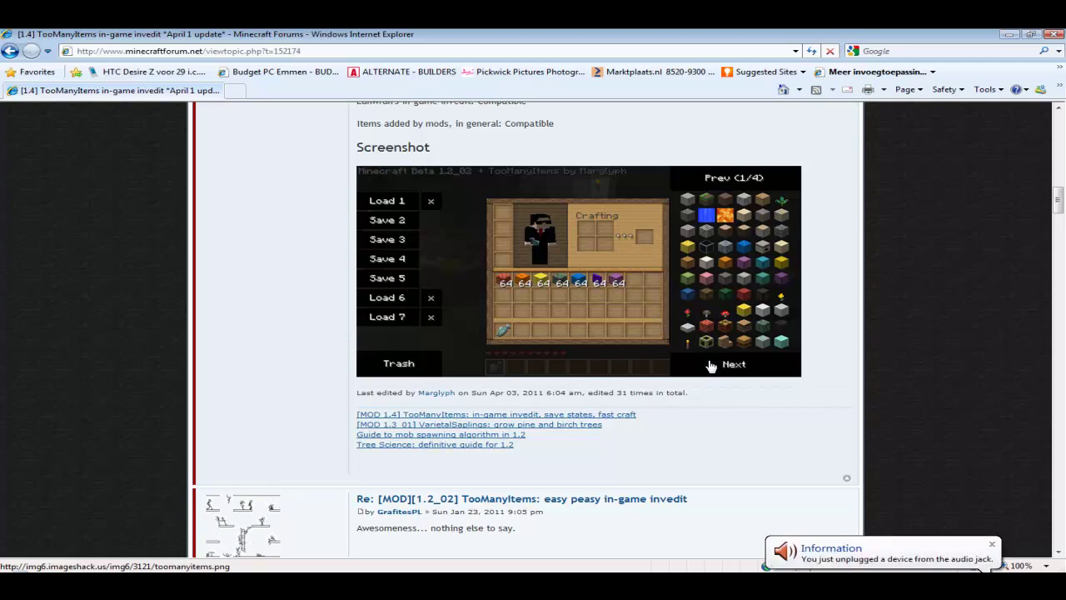
pyautogui.scroll(10, 708, 367)
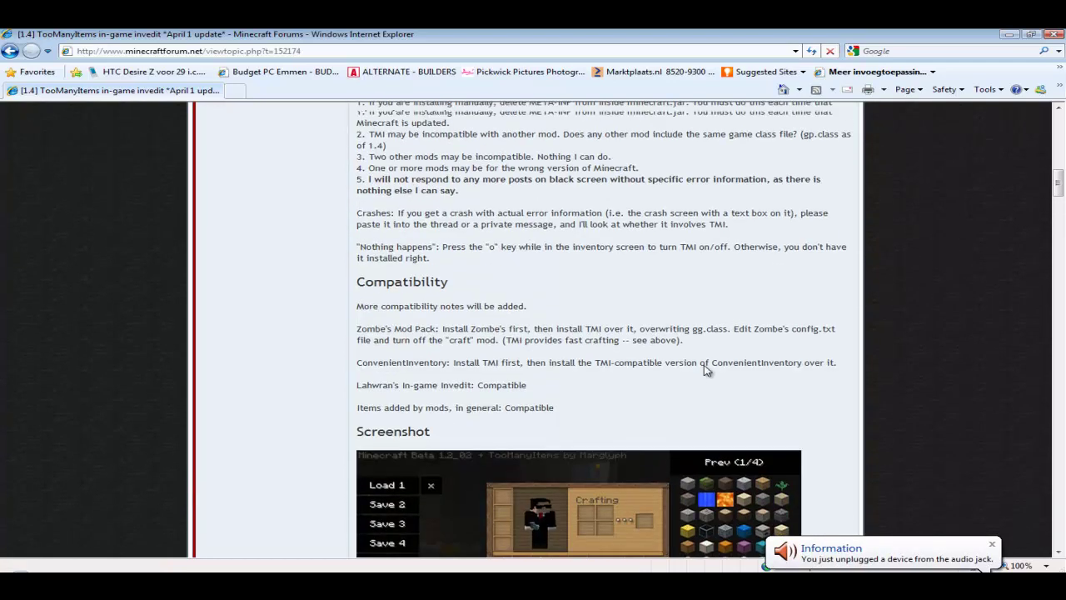
pyautogui.scroll(-3, 522, 454)
pyautogui.click(533, 336)
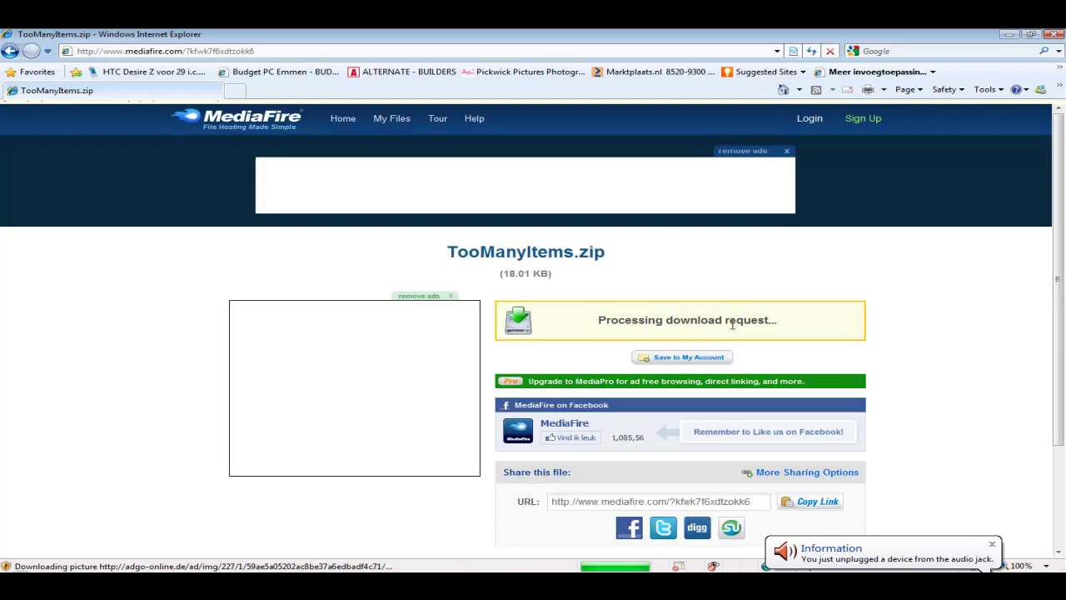
pyautogui.click(733, 335)
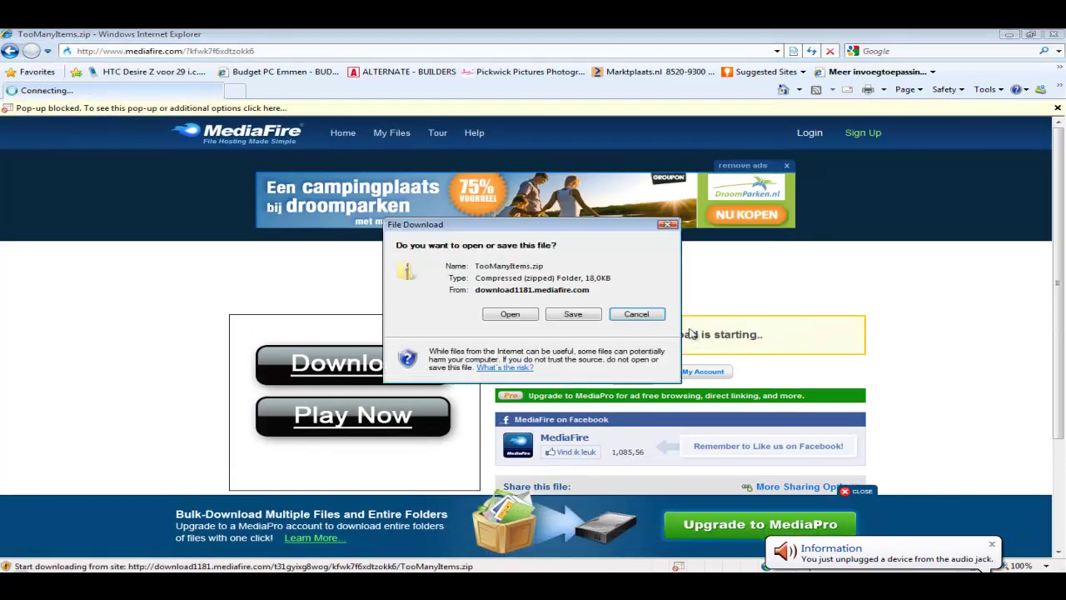
pyautogui.click(636, 314)
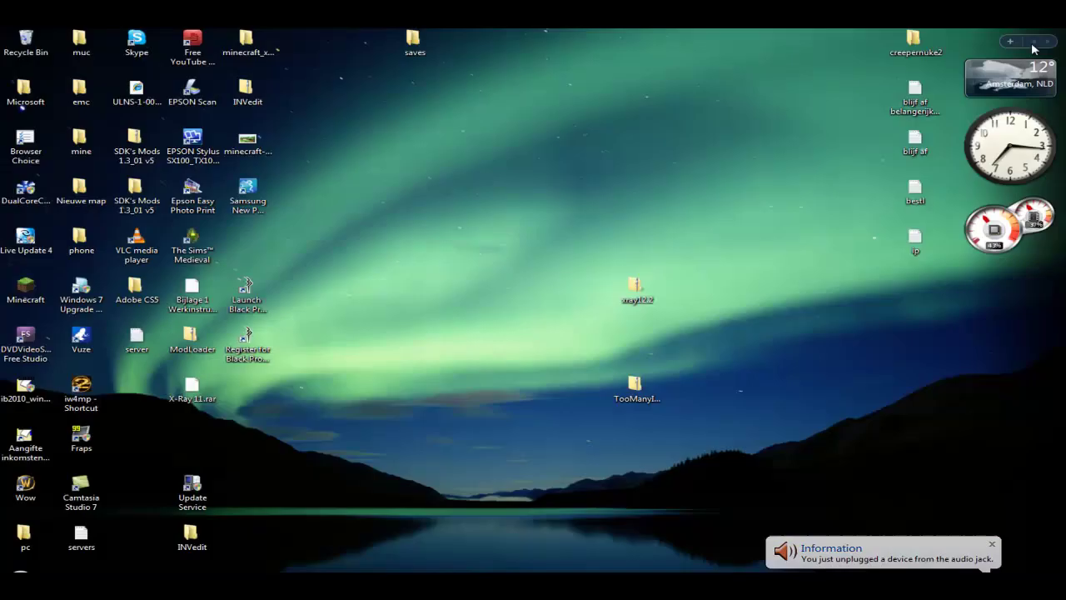
pyautogui.click(1053, 34)
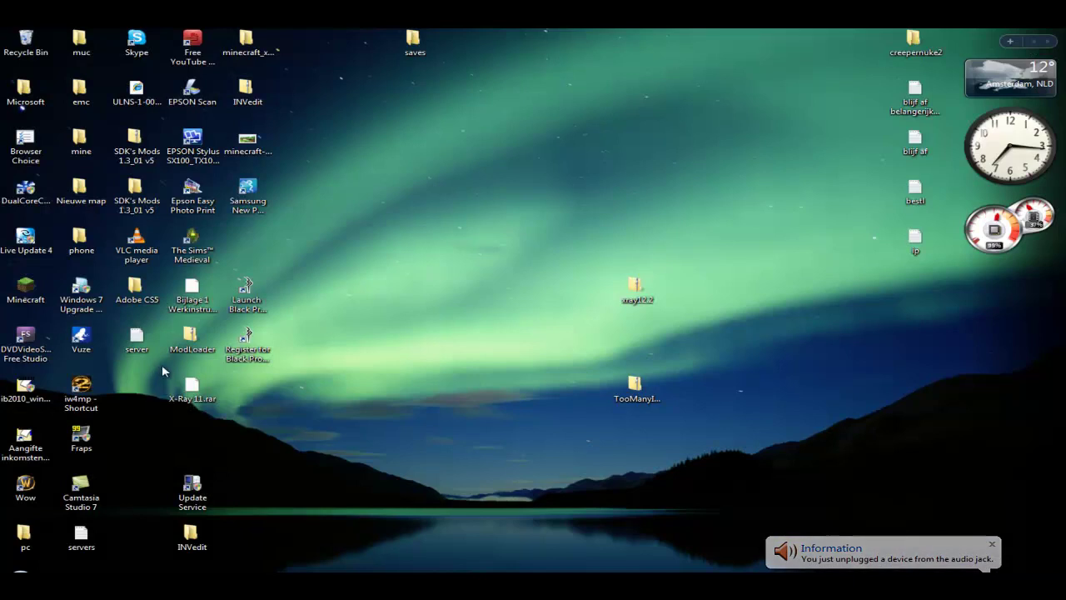
# Move the xray12.2 archive on the desktop to just above the TooManyItems archive
pyautogui.rightClick(187, 341)
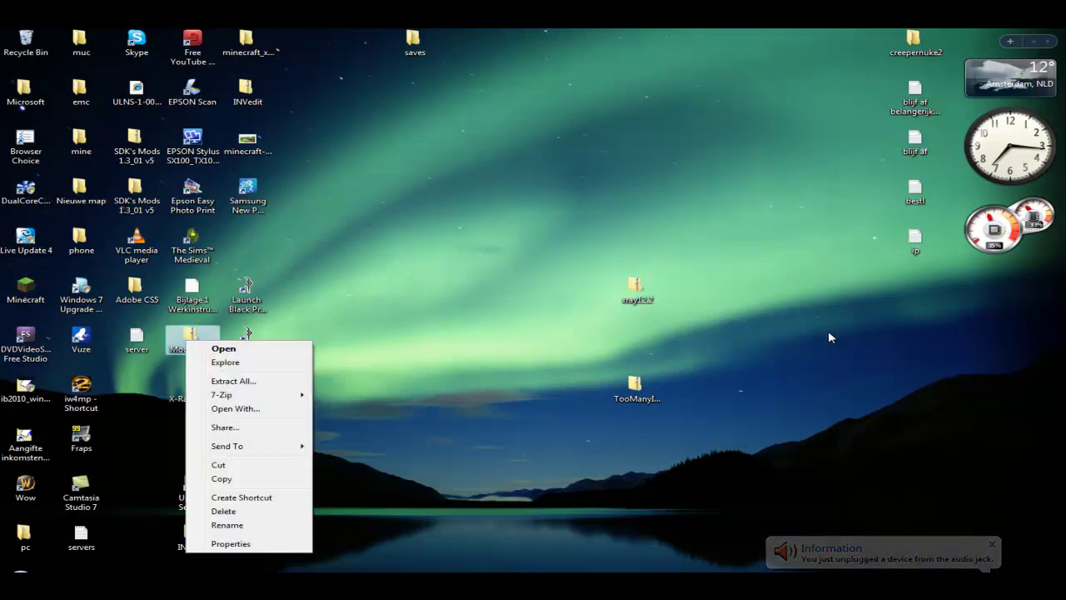
pyautogui.moveTo(657, 319); pyautogui.dragTo(623, 280)
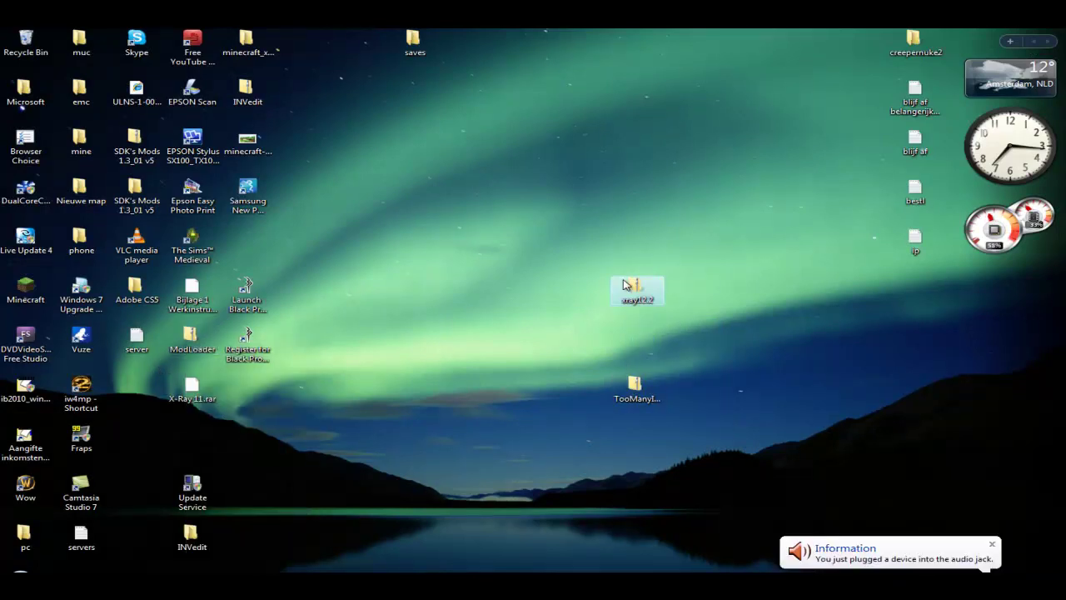
pyautogui.moveTo(642, 319); pyautogui.dragTo(637, 338)
pyautogui.rightClick(671, 348)
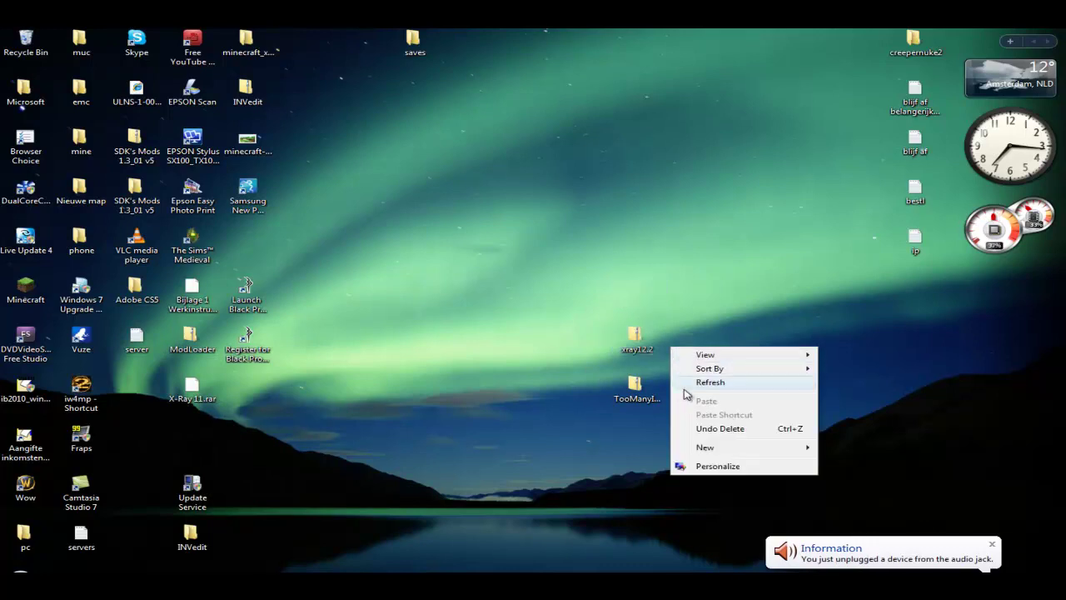
# Open the desktop's TooManyItems archive in 7-Zip and minimize its window
pyautogui.click(638, 389)
pyautogui.rightClick(643, 390)
pyautogui.moveTo(704, 239)
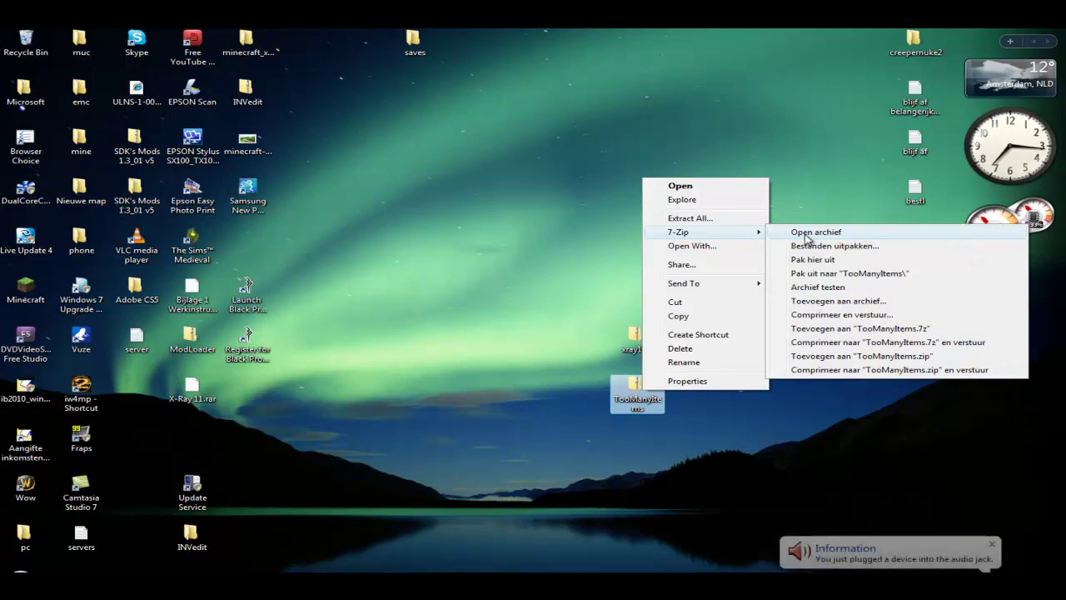
pyautogui.click(806, 237)
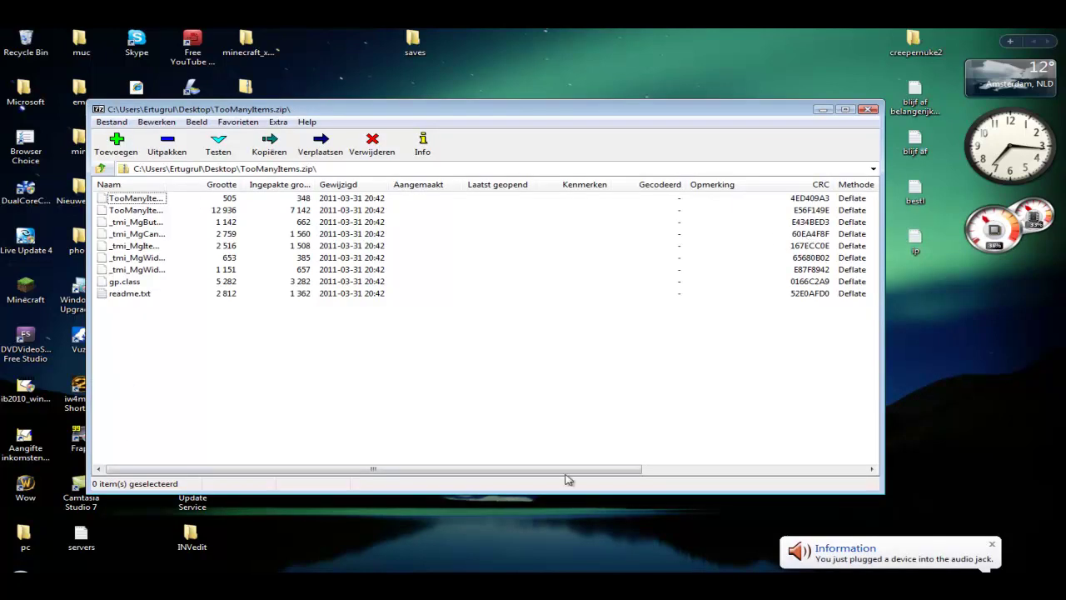
pyautogui.hotkey('alt', 'F4')
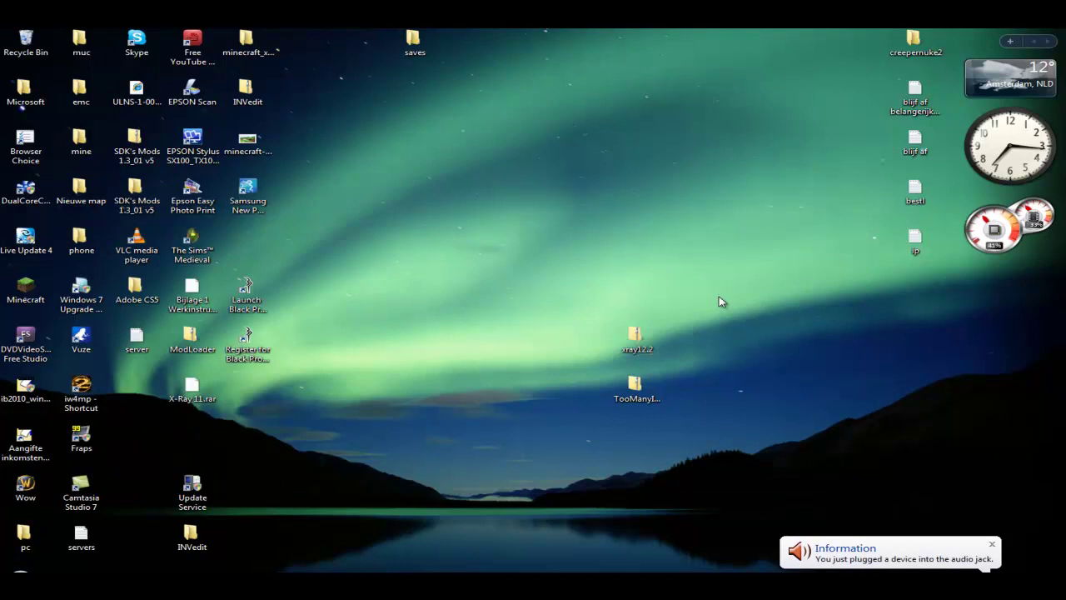
# Open the desktop's xray12.2 archive in 7-Zip
pyautogui.rightClick(632, 348)
pyautogui.moveTo(712, 405)
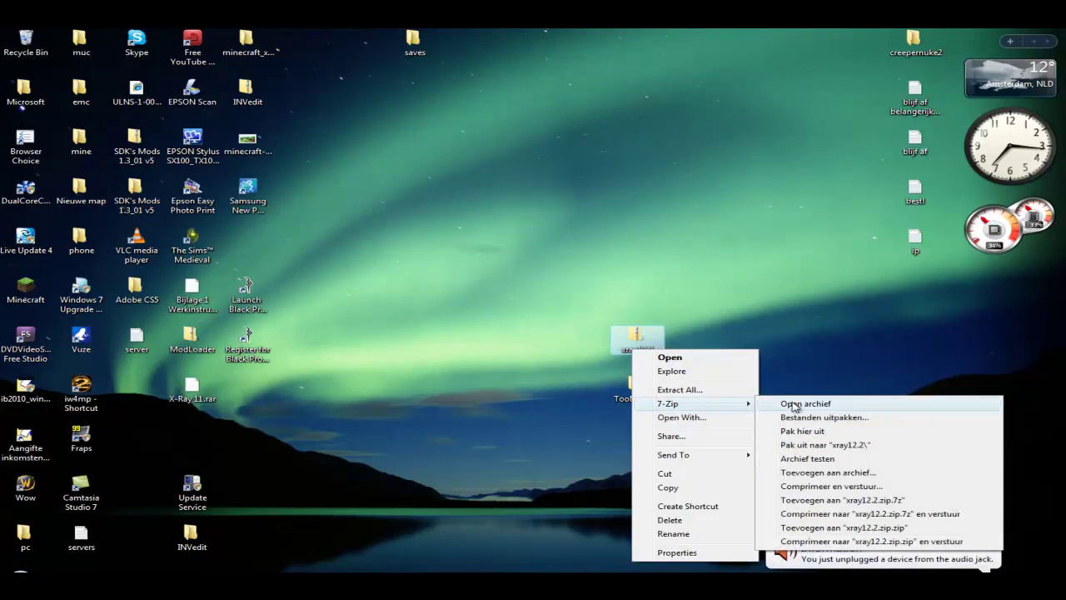
pyautogui.click(794, 404)
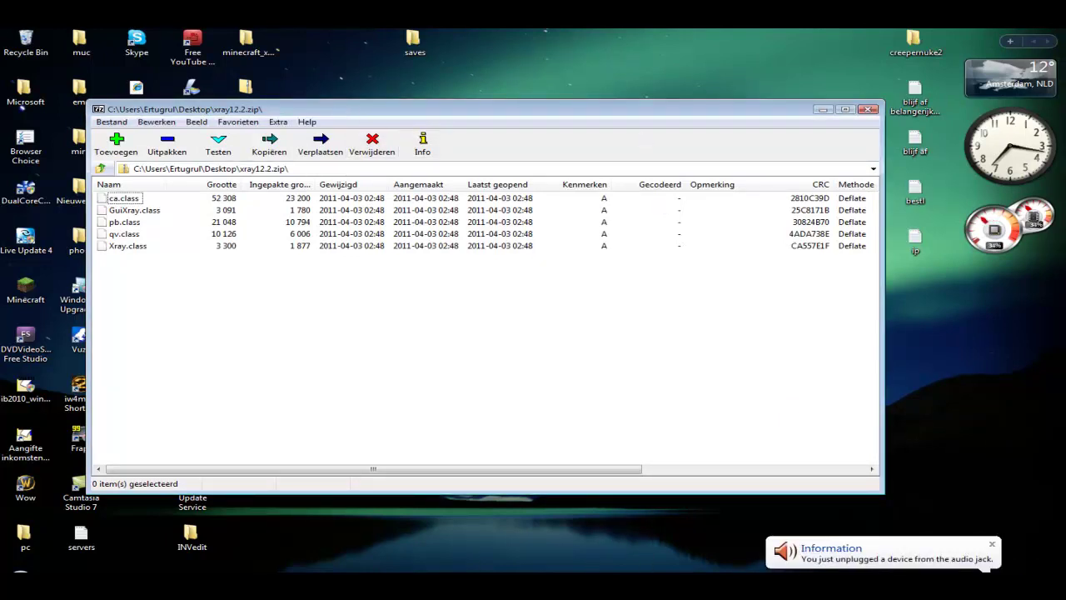
# Search Windows for "appdata", open the appdata folder and close it again
pyautogui.press('super')
pyautogui.press('super')
pyautogui.press('super')
pyautogui.press('super')
pyautogui.press('super')
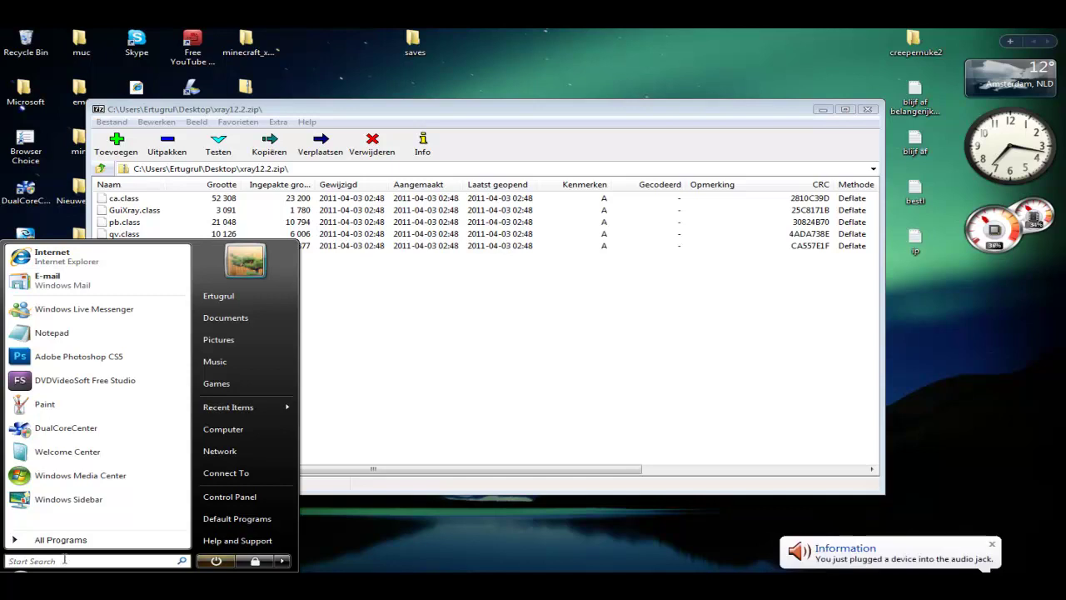
pyautogui.write('appdata')
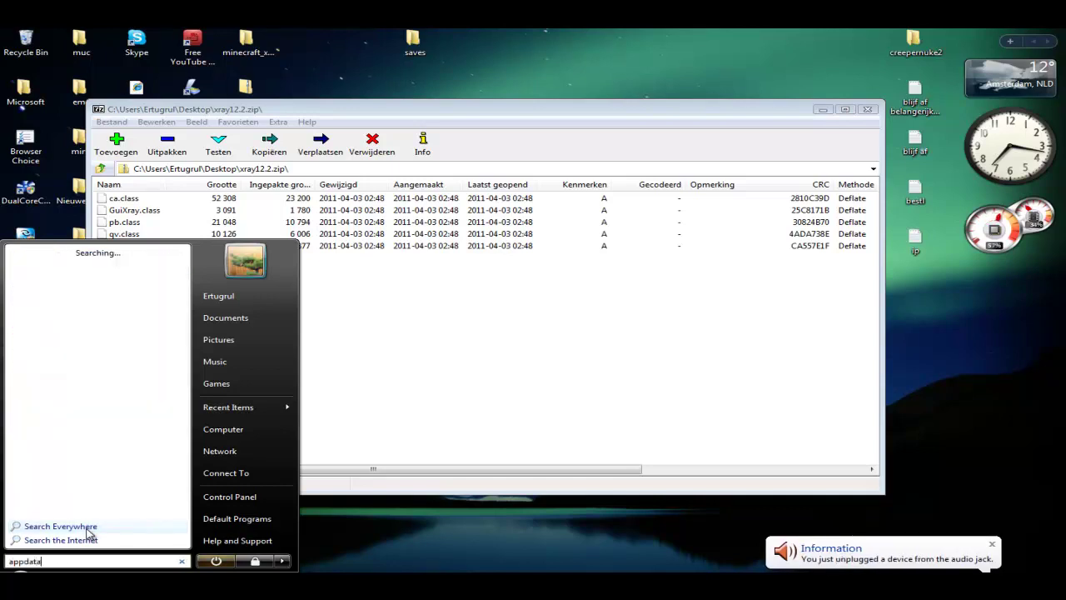
pyautogui.press('Return')
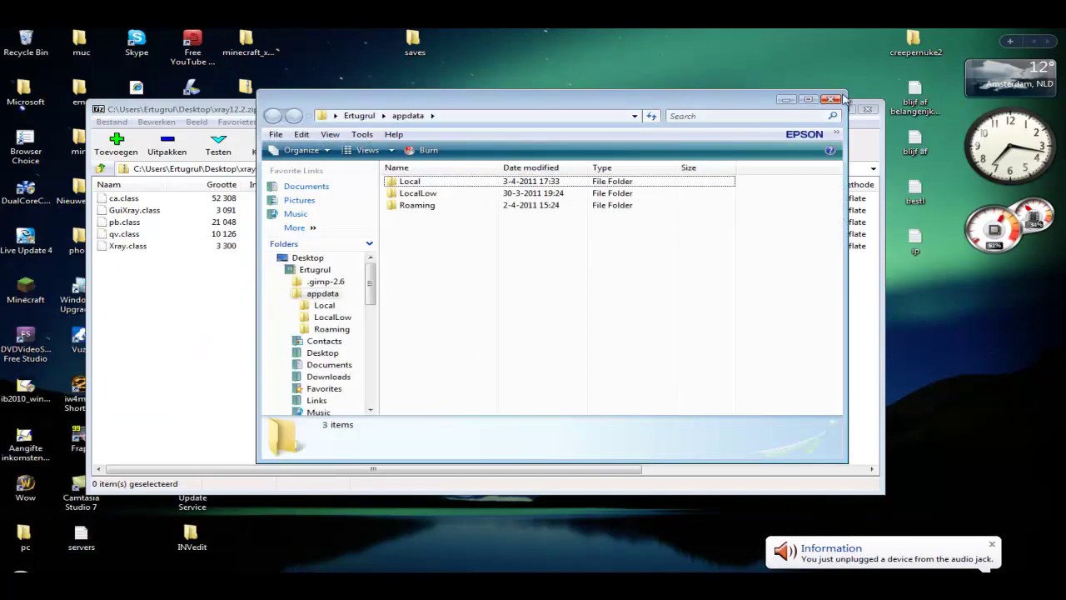
pyautogui.click(831, 100)
# Launch the Run dialog and open the %appdata% location
pyautogui.press('super')
pyautogui.click(45, 562)
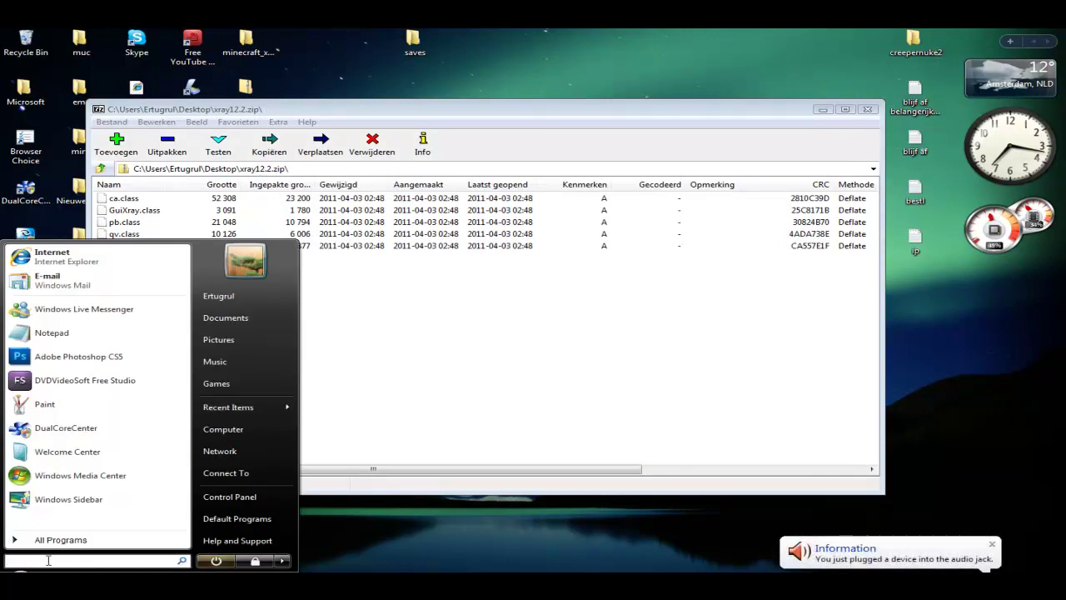
pyautogui.write('run')
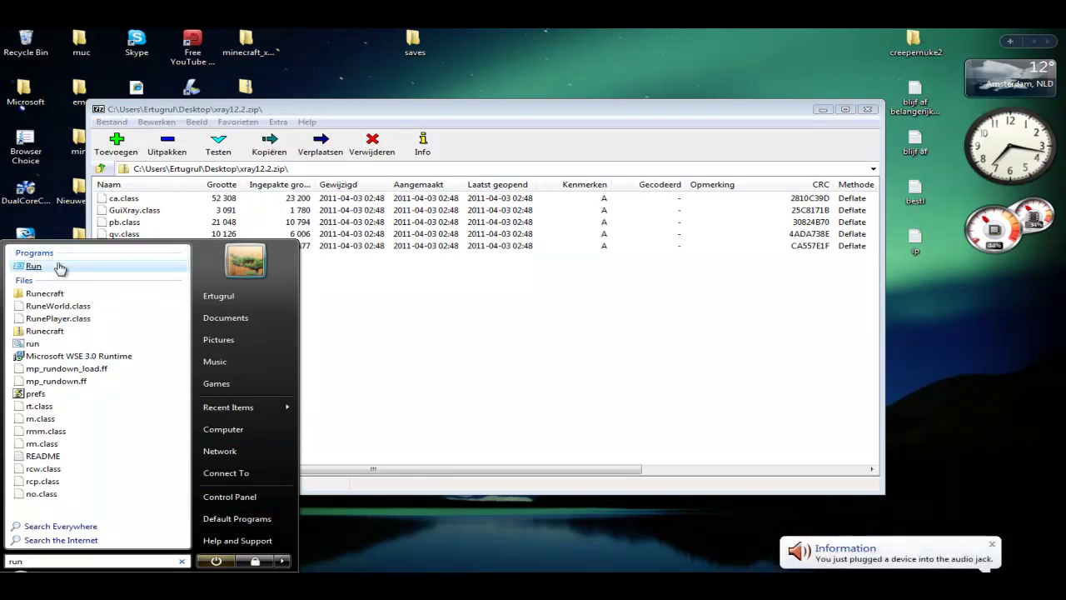
pyautogui.press('Return')
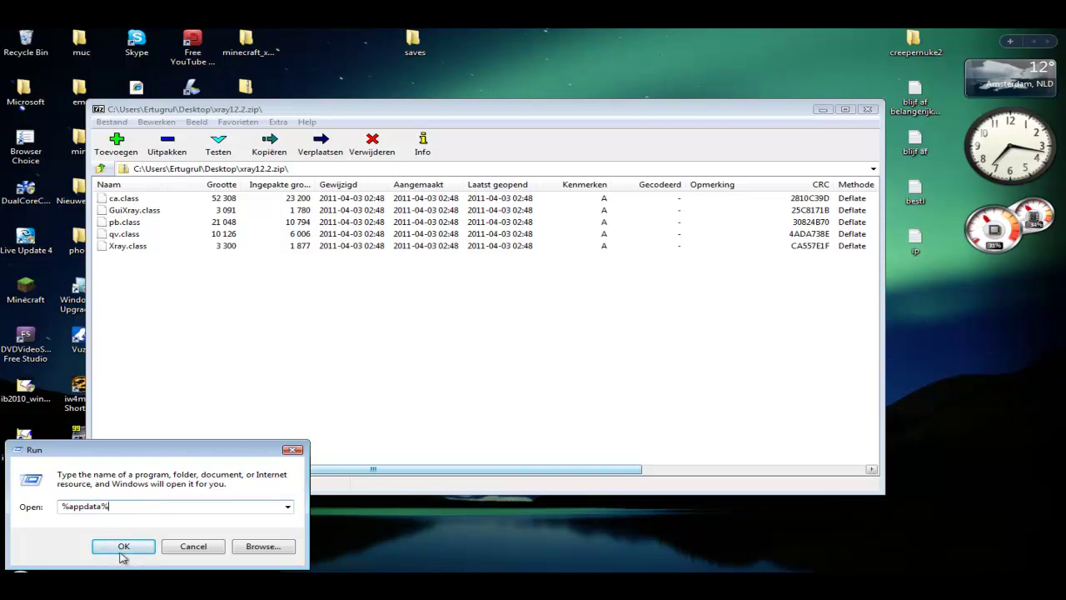
pyautogui.click(123, 546)
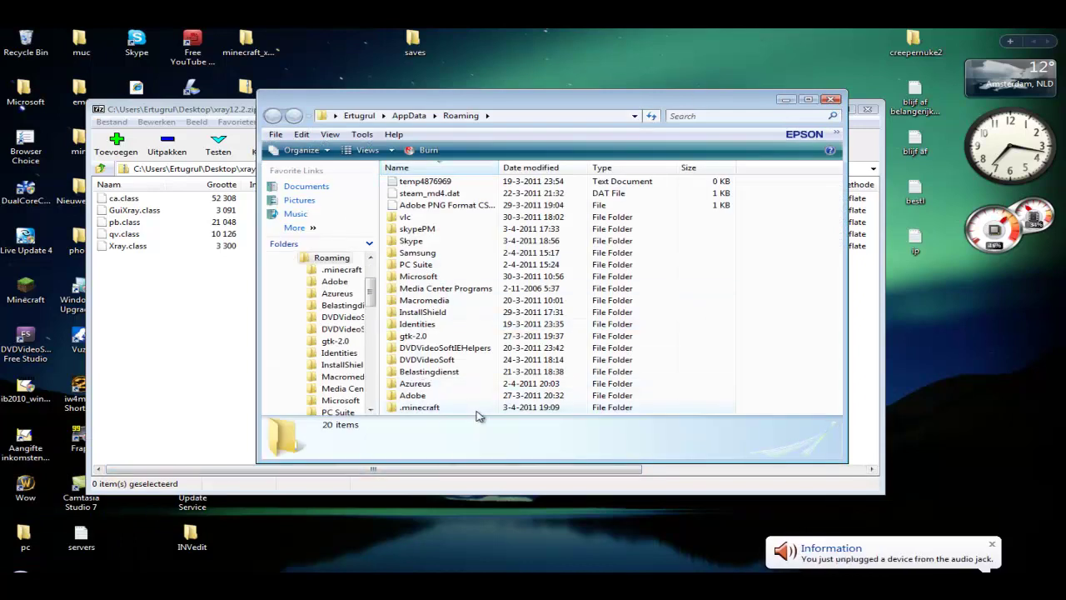
# Go to the .minecraft\bin folder and open the minecraft jar file as an archive in 7-Zip
pyautogui.doubleClick(477, 410)
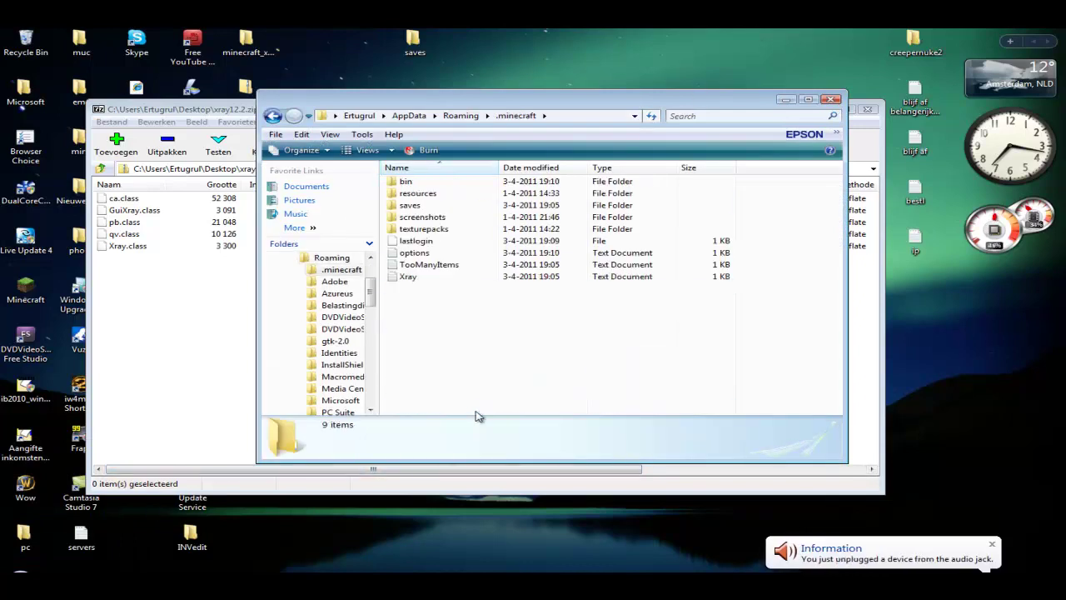
pyautogui.doubleClick(469, 182)
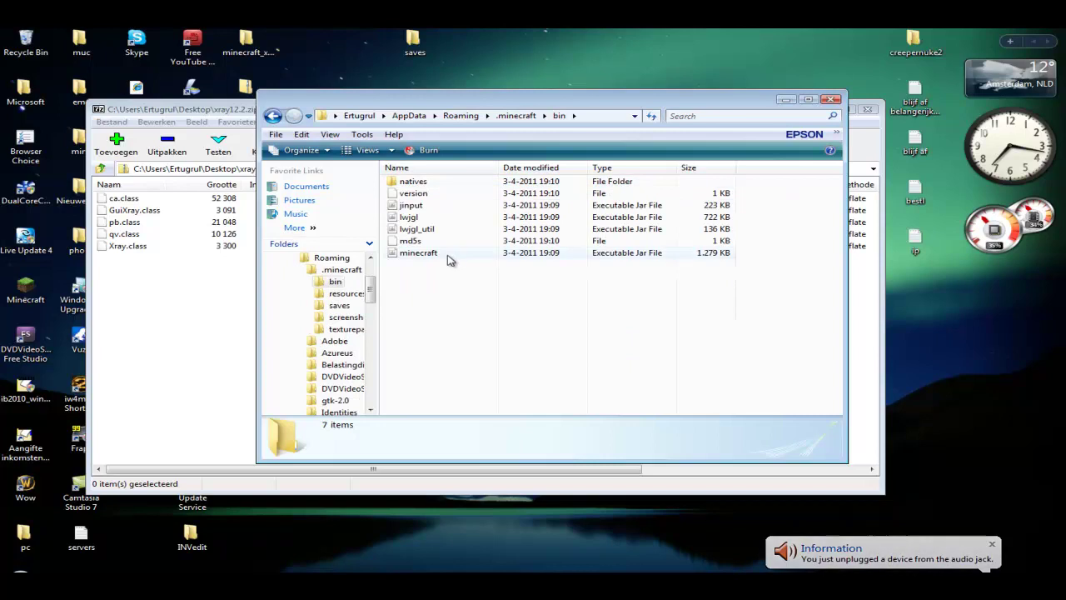
pyautogui.rightClick(449, 260)
pyautogui.rightClick(409, 254)
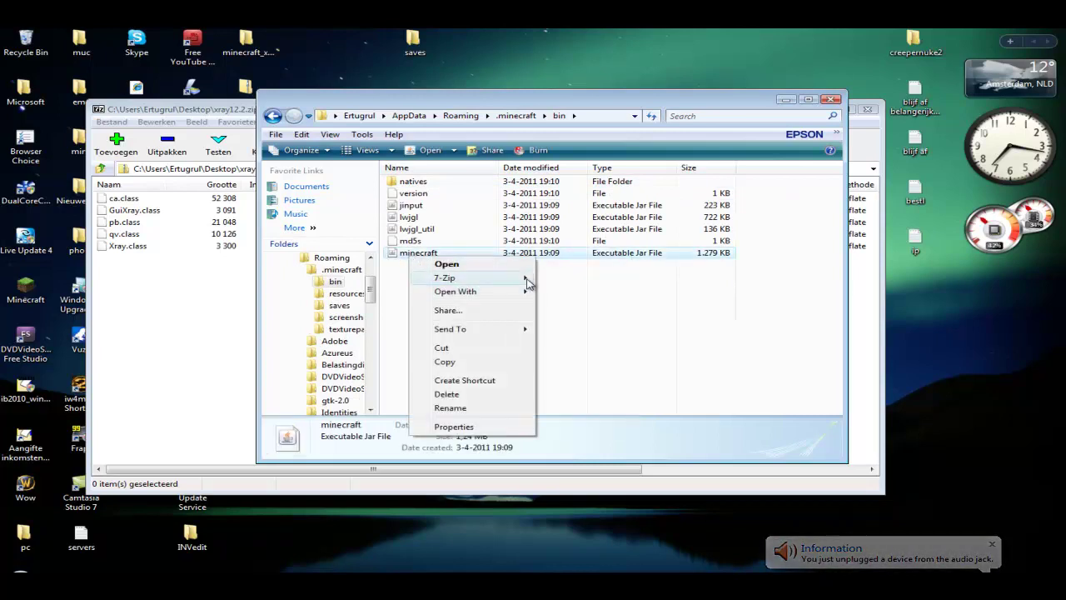
pyautogui.moveTo(508, 278)
pyautogui.click(566, 277)
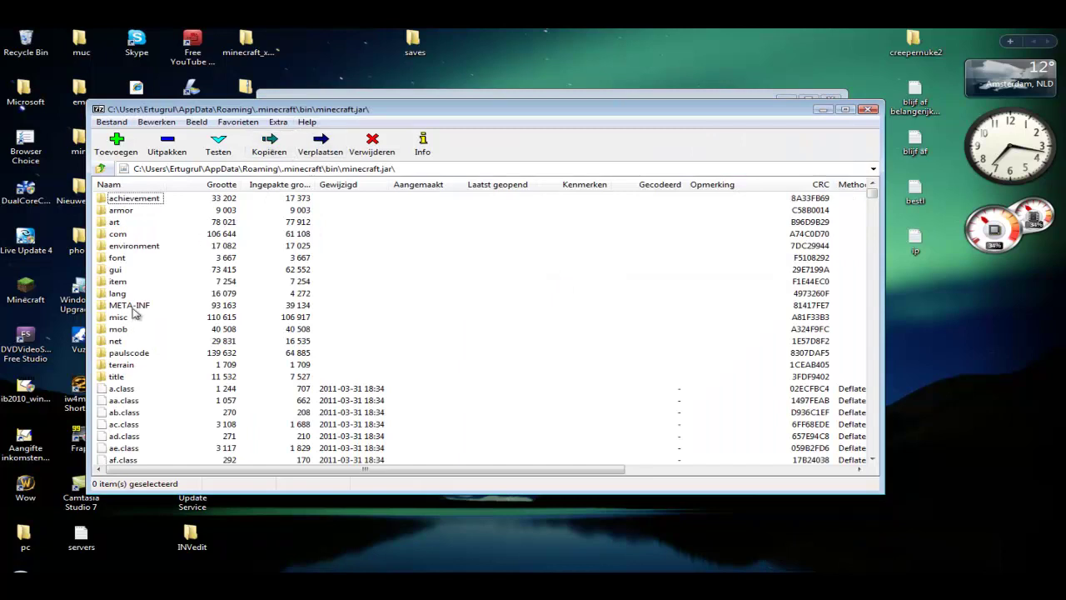
# Copy all class files from xray12.2.zip into the top level of minecraft.jar and confirm the copy
pyautogui.click(280, 581)
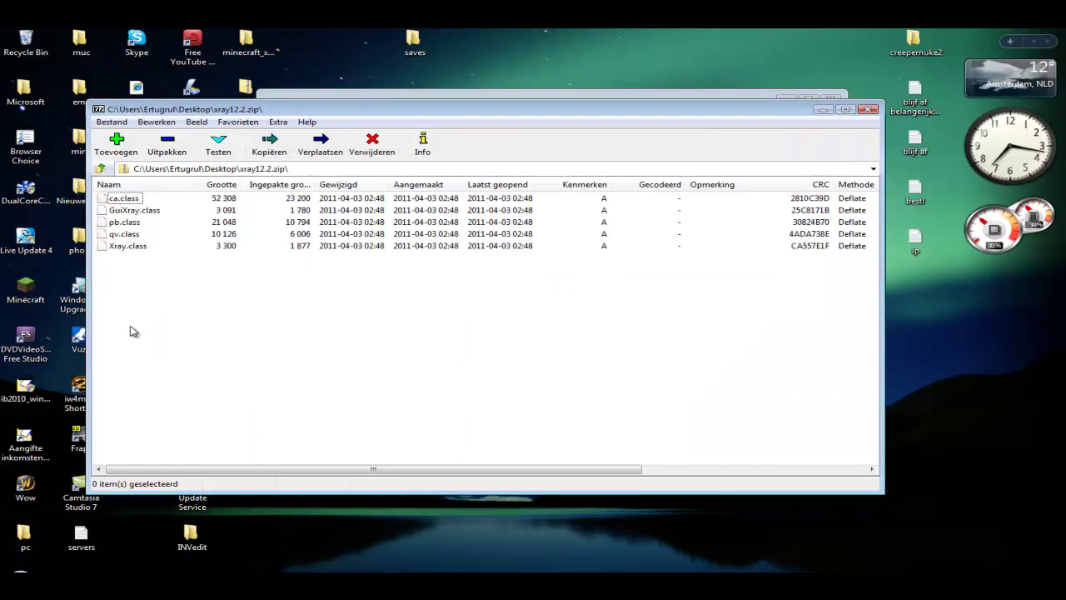
pyautogui.moveTo(131, 332); pyautogui.dragTo(119, 190)
pyautogui.moveTo(433, 583); pyautogui.dragTo(470, 460)
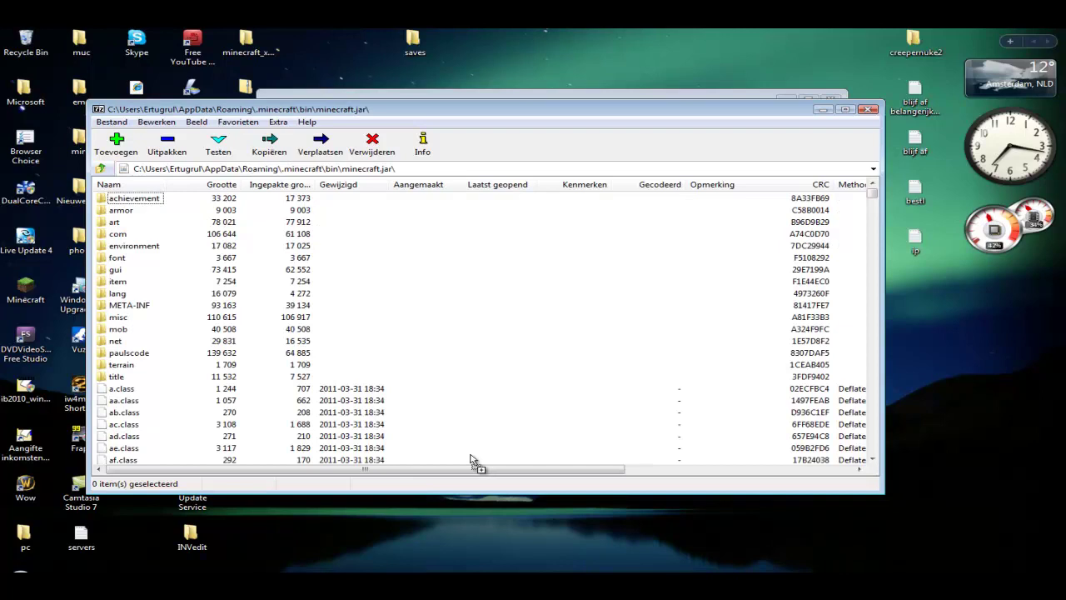
pyautogui.moveTo(225, 274); pyautogui.dragTo(104, 247)
pyautogui.moveTo(578, 381); pyautogui.dragTo(567, 355)
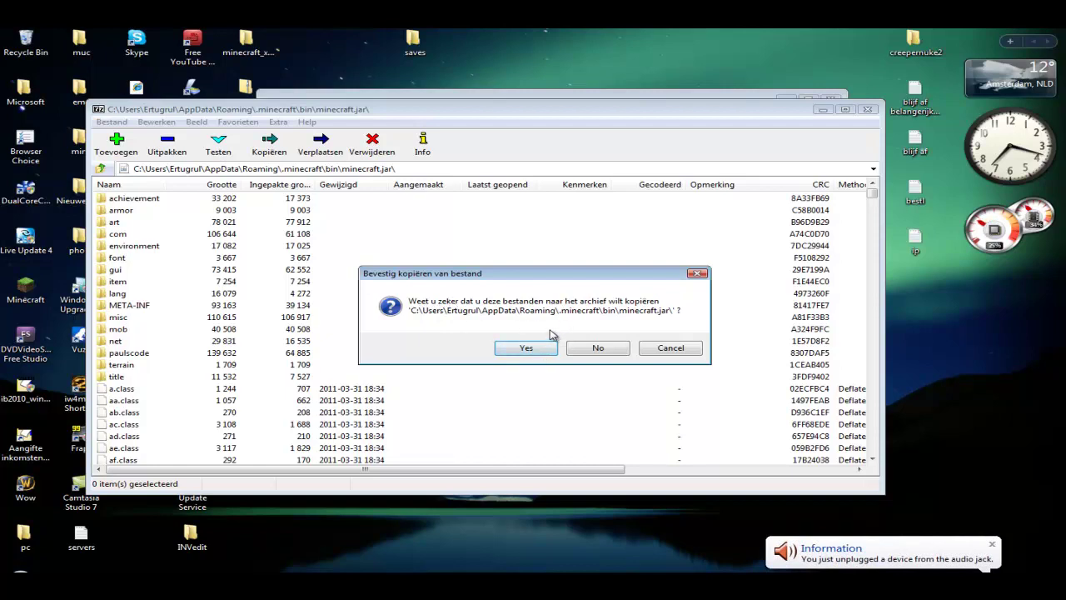
pyautogui.click(525, 348)
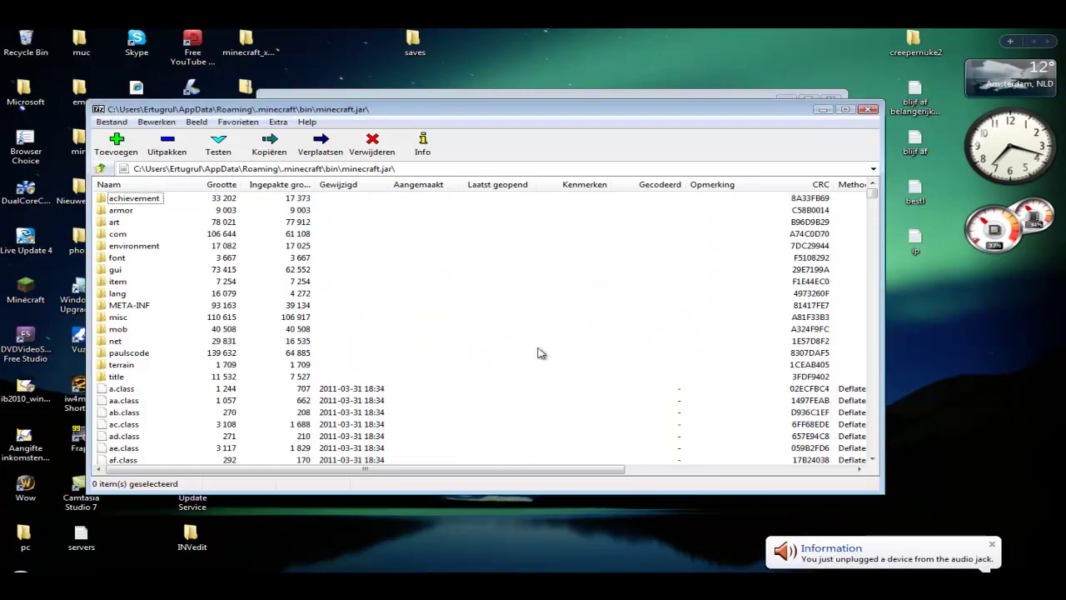
# Copy all files from TooManyItems.zip into the top level of minecraft.jar and confirm the copy
pyautogui.hotkey('alt', 'Tab')
pyautogui.moveTo(122, 342); pyautogui.dragTo(124, 167)
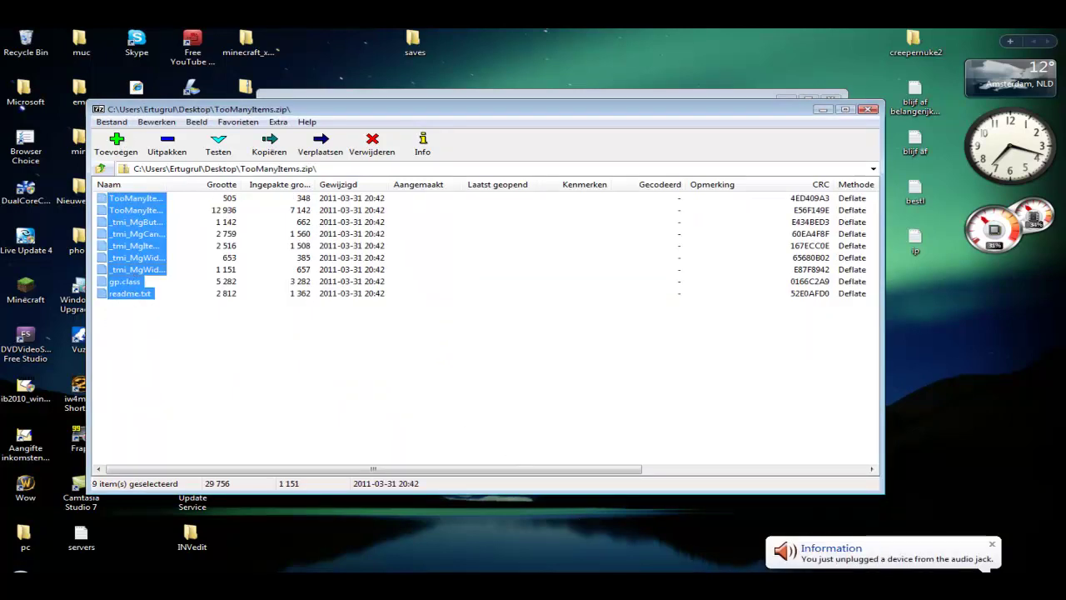
pyautogui.moveTo(500, 585); pyautogui.dragTo(505, 333)
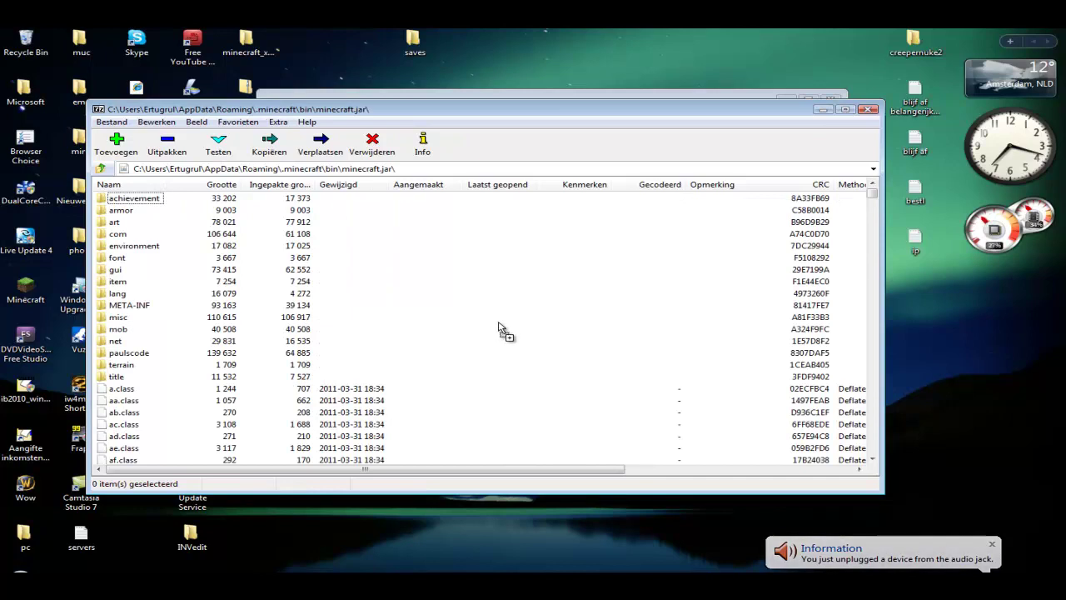
pyautogui.moveTo(529, 334); pyautogui.dragTo(529, 335)
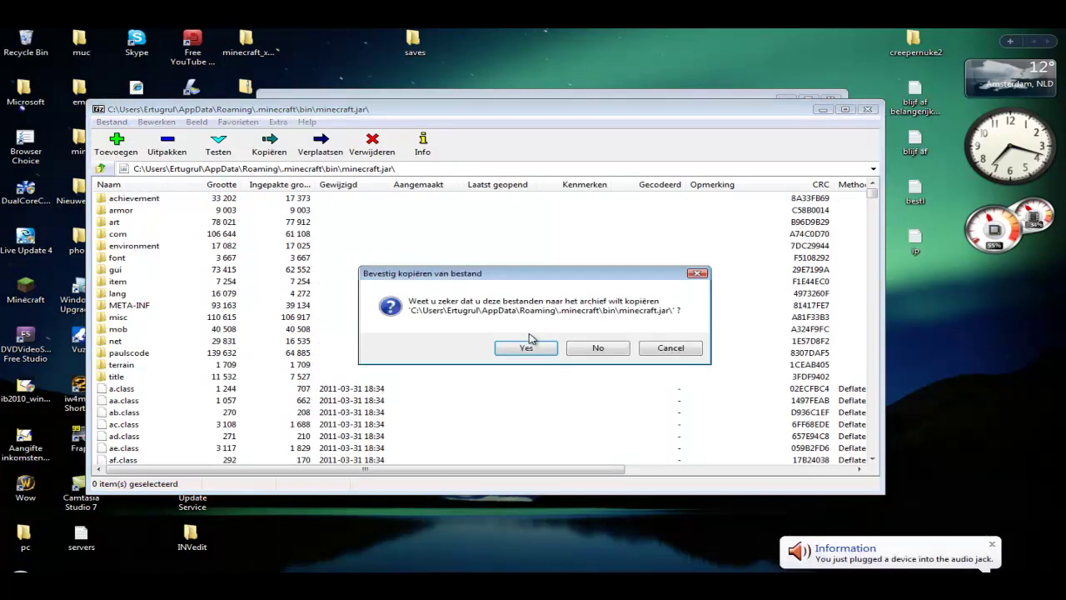
pyautogui.click(526, 348)
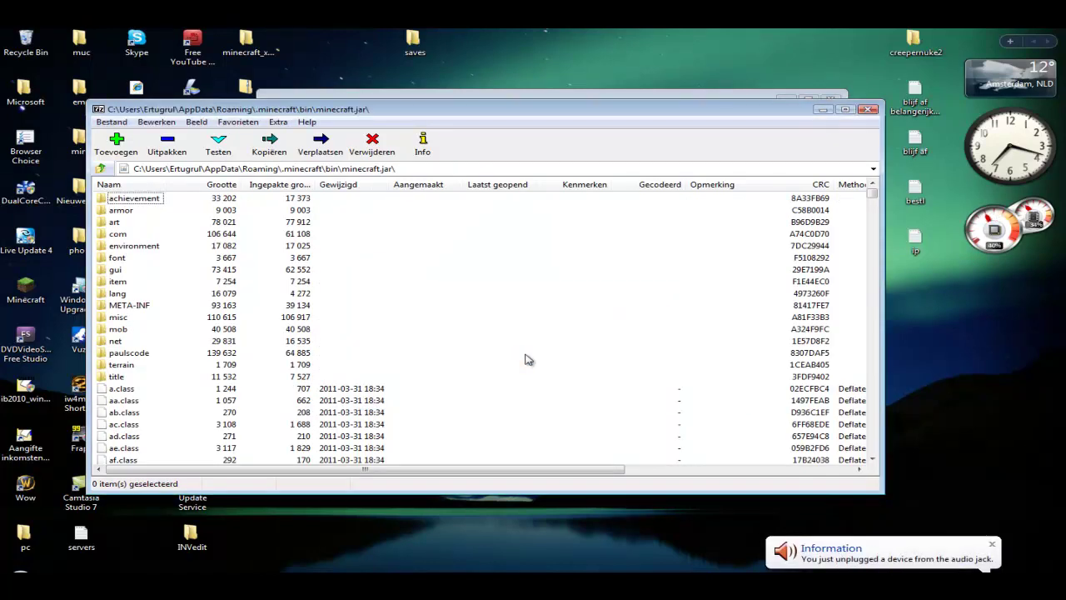
# Delete the META-INF folder from minecraft.jar and confirm the deletion
pyautogui.click(118, 308)
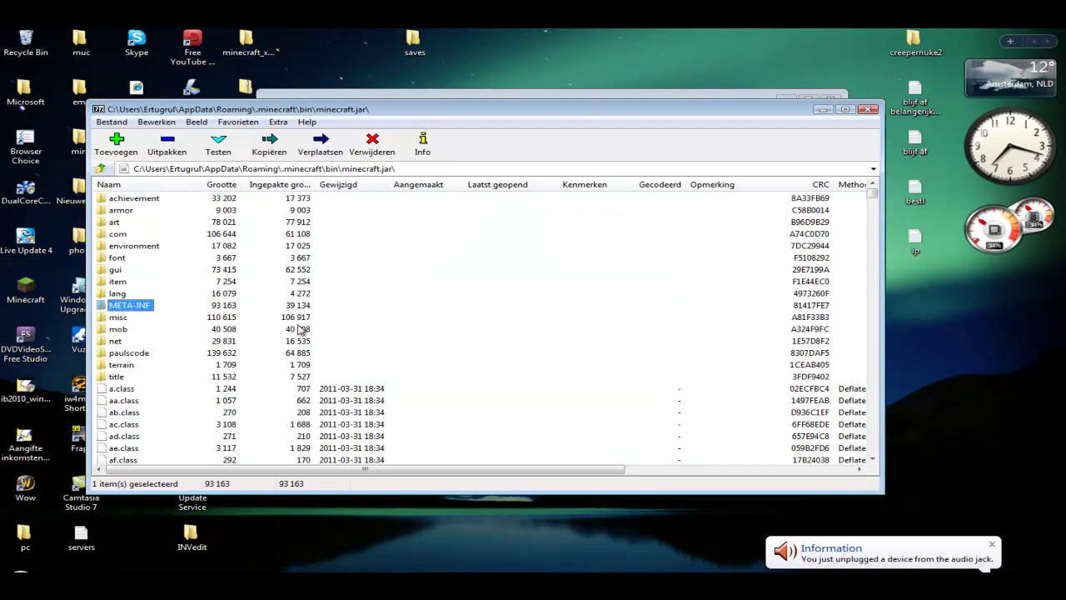
pyautogui.press('Delete')
pyautogui.press('Return')
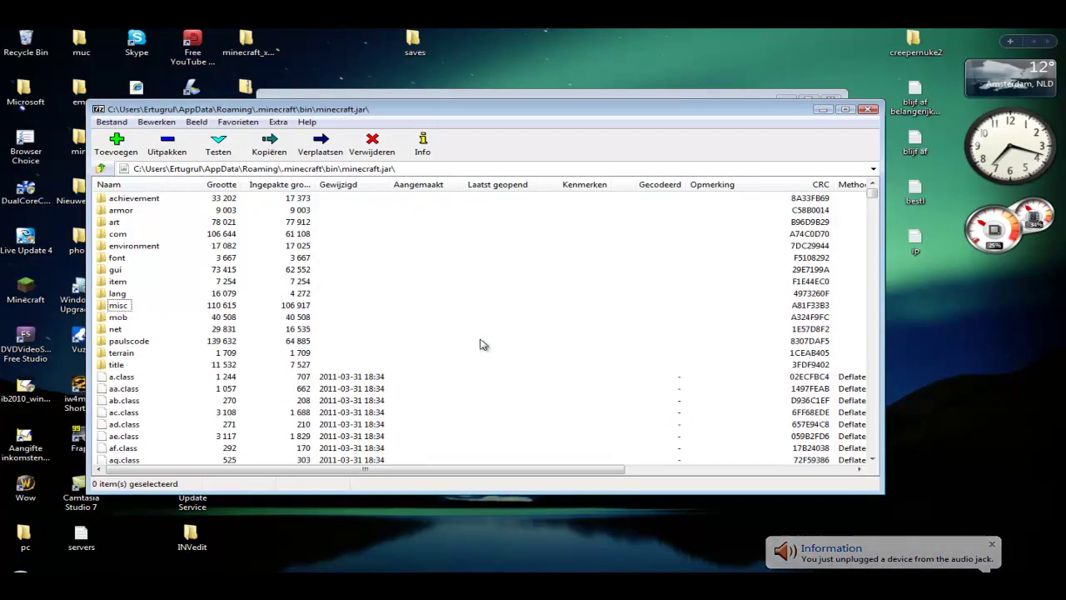
# Close the minecraft.jar and mod archives as well as the .minecraft\bin folder
pyautogui.click(871, 110)
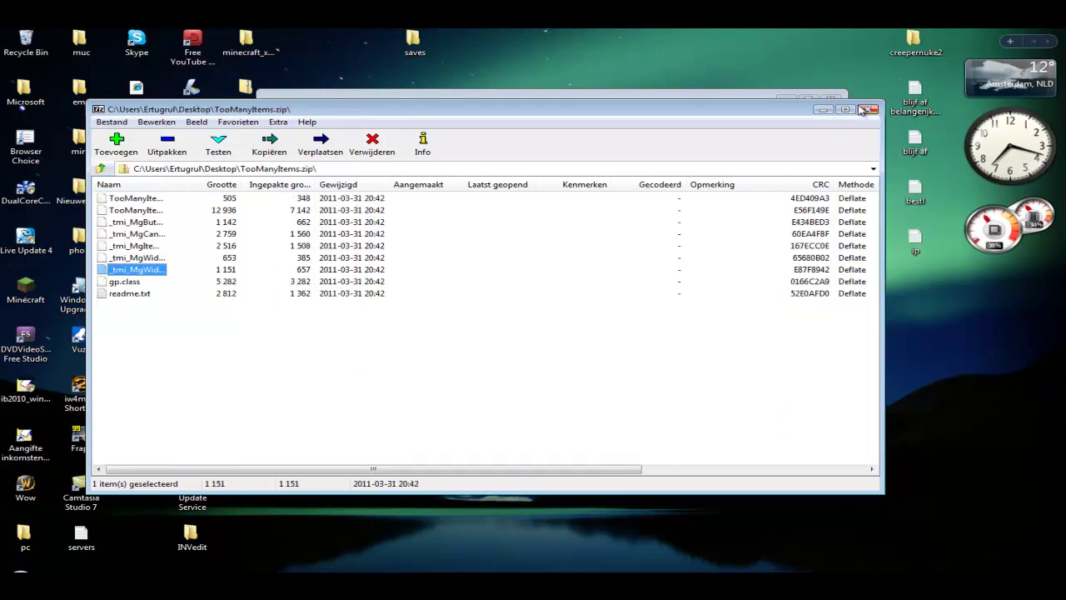
pyautogui.click(869, 111)
pyautogui.click(870, 111)
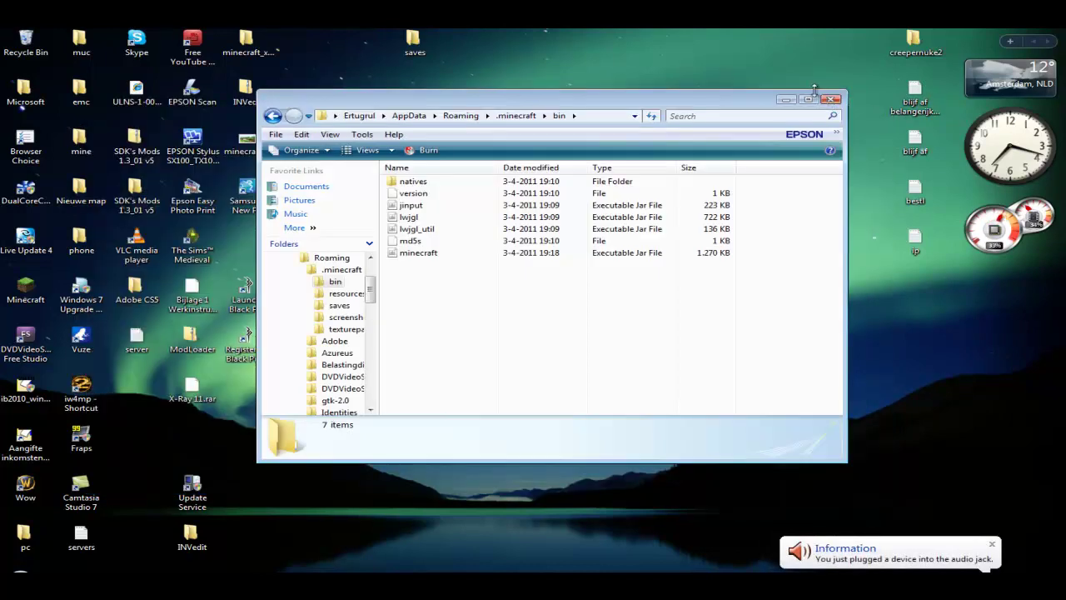
pyautogui.click(832, 100)
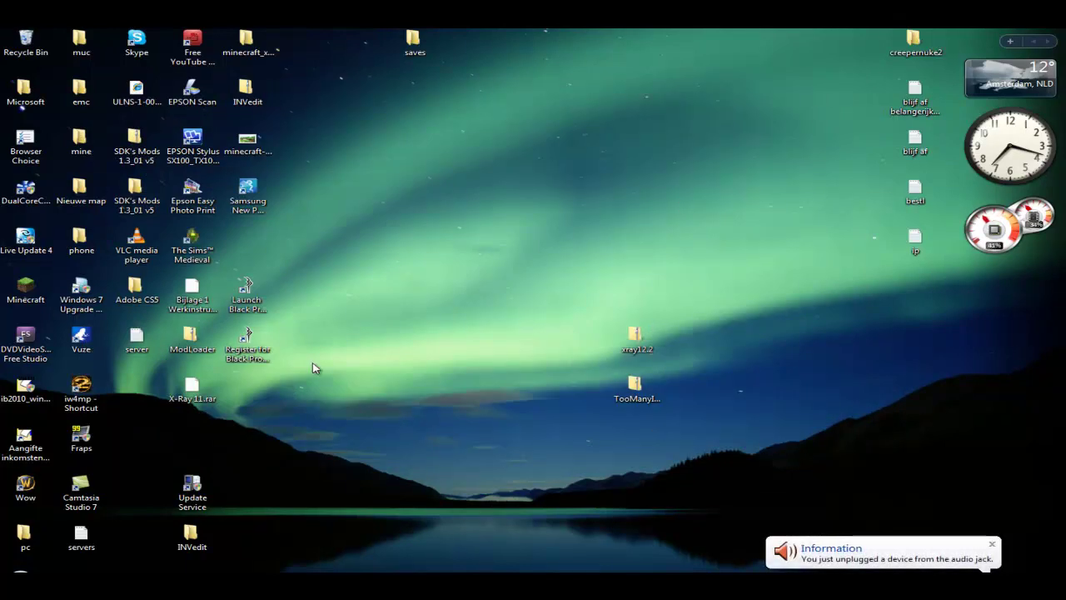
# Launch Minecraft, enter a world, open the inventory and toggle the TooManyItems overlay off and on again
pyautogui.doubleClick(18, 297)
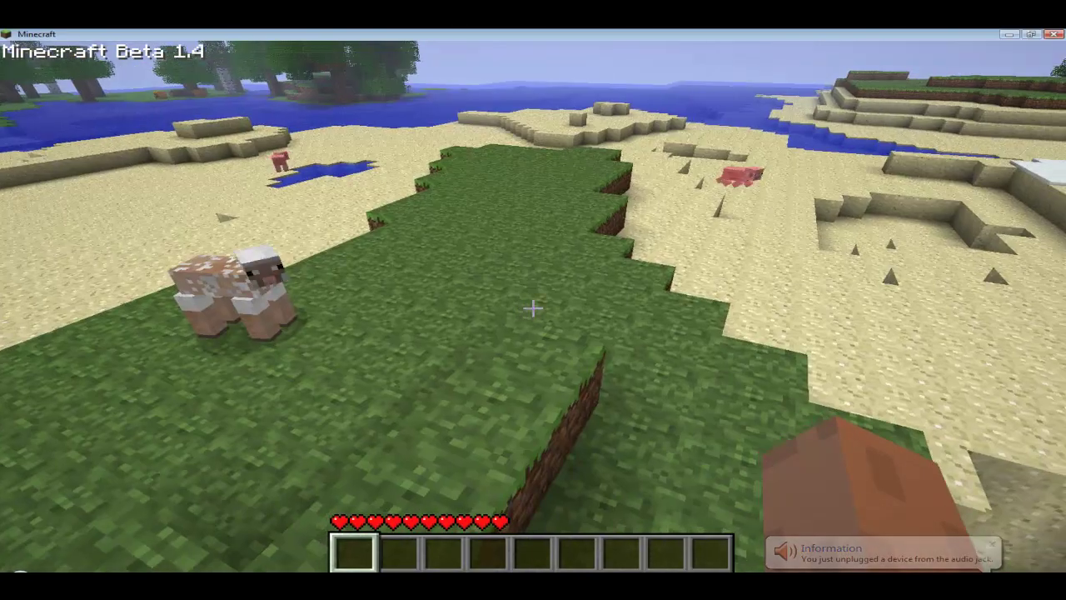
pyautogui.press('w')
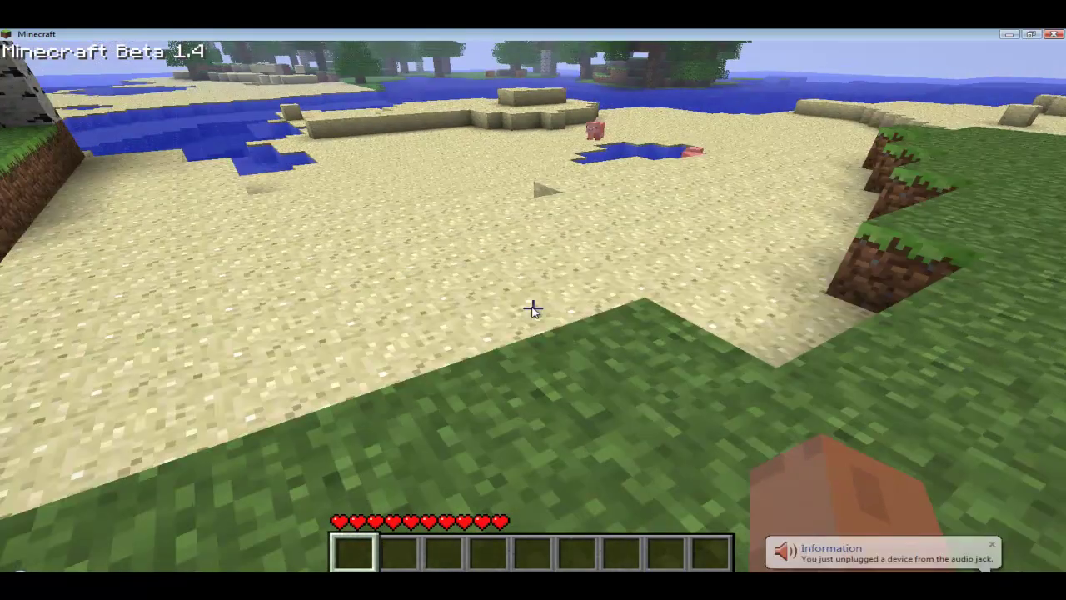
pyautogui.press('e')
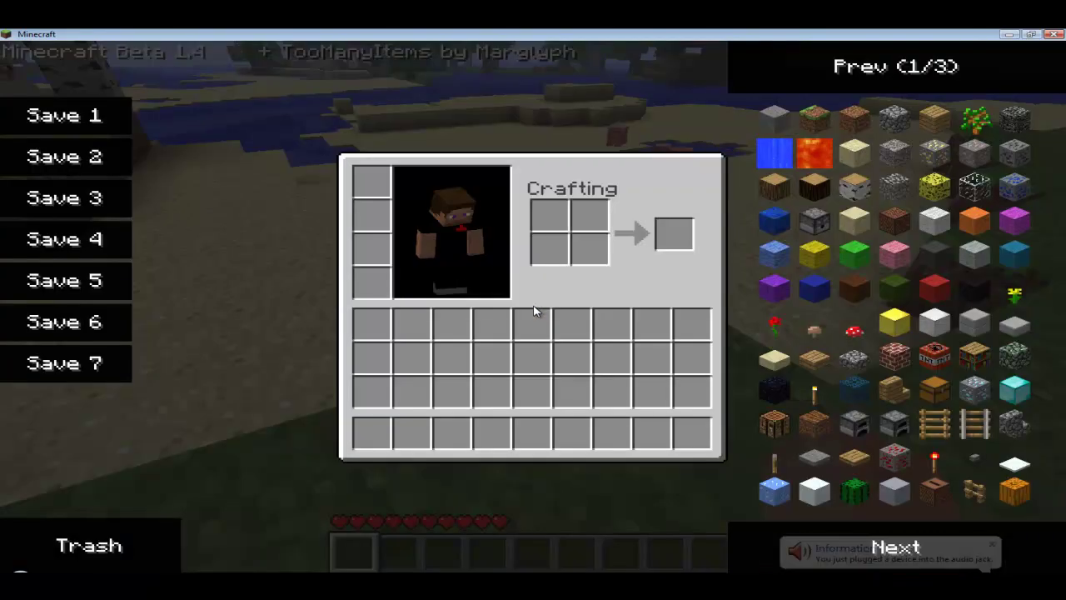
pyautogui.press('o')
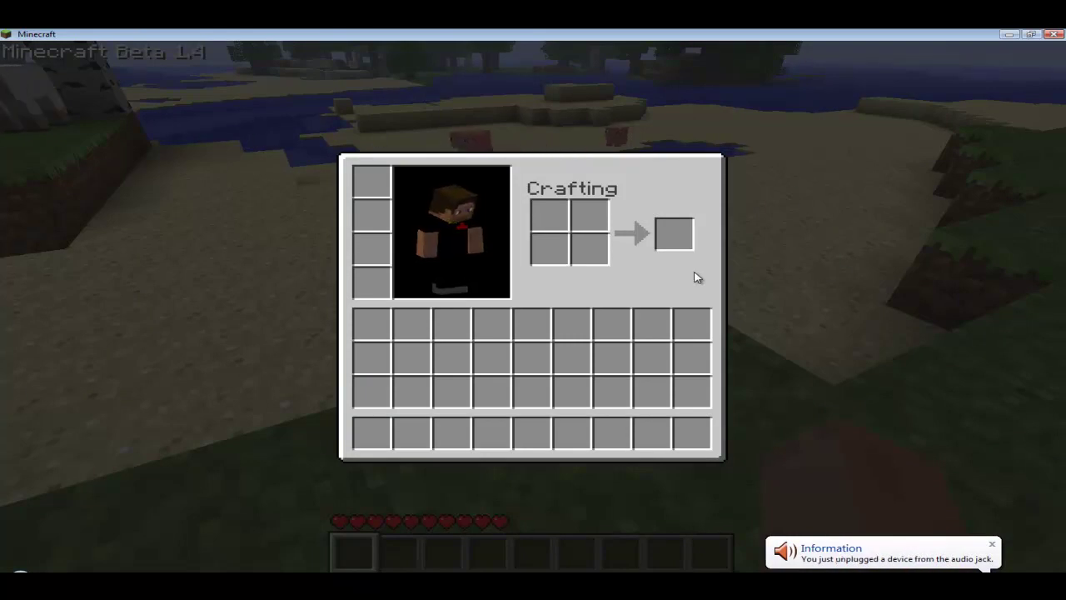
pyautogui.press('o')
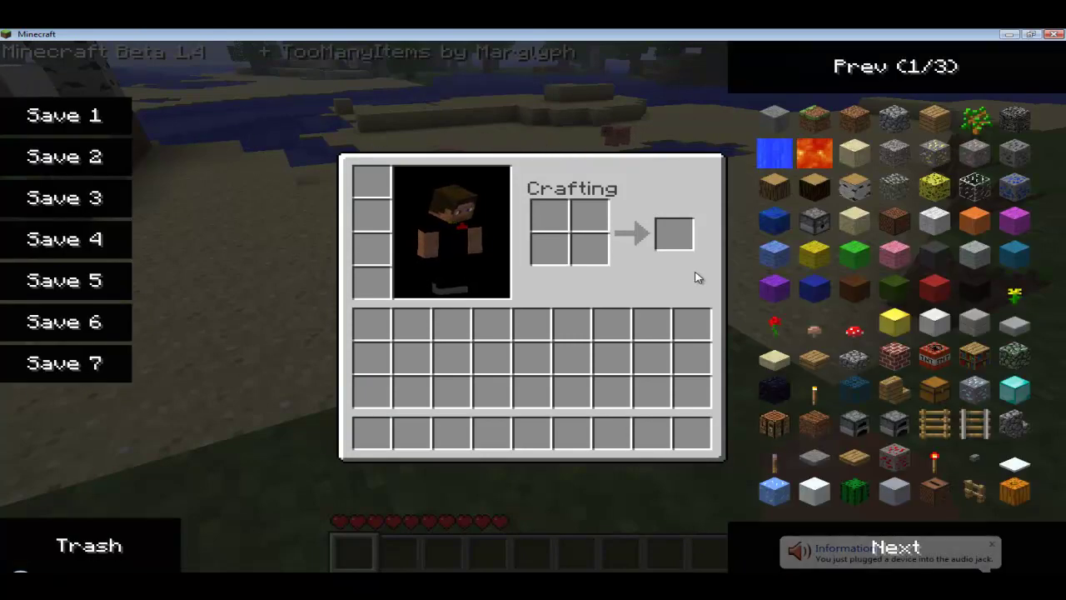
# Page through the TooManyItems item list to its last page and return to the first page
pyautogui.click(993, 545)
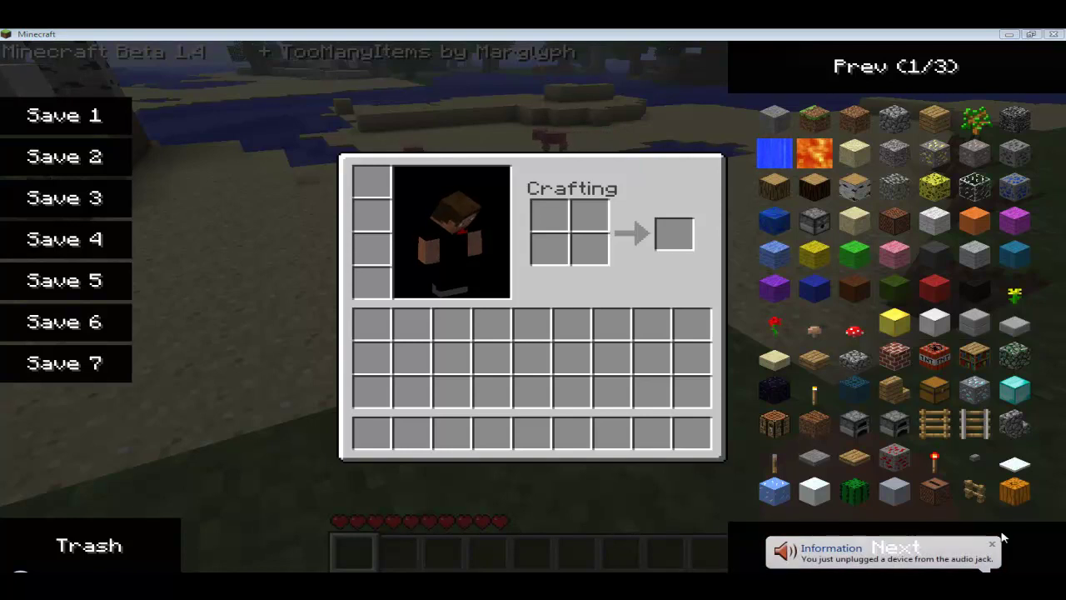
pyautogui.click(1022, 545)
pyautogui.click(1025, 547)
pyautogui.click(1025, 546)
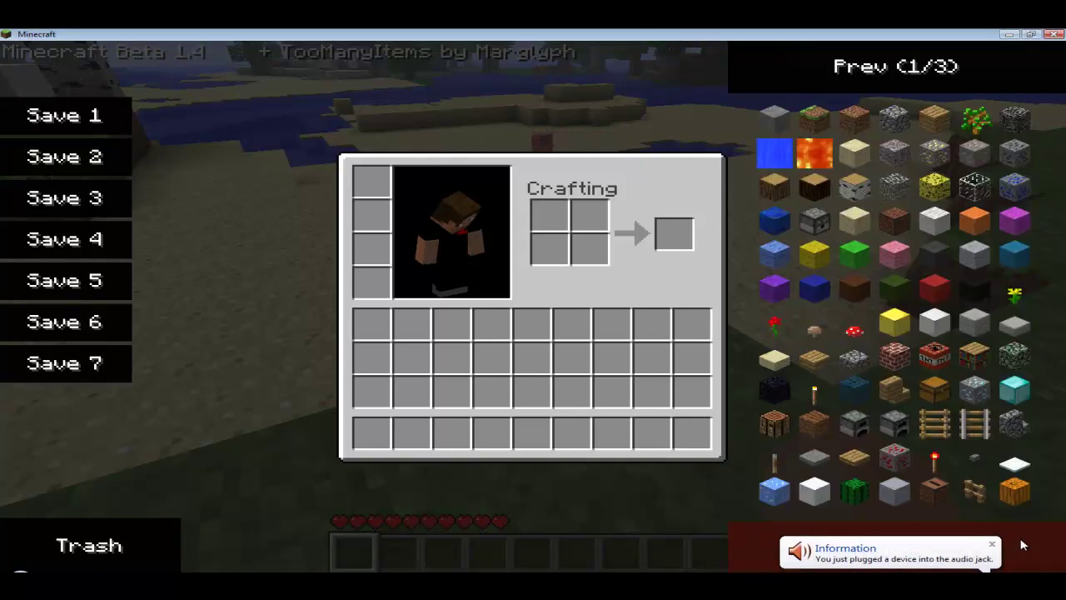
pyautogui.click(1025, 546)
pyautogui.click(1024, 543)
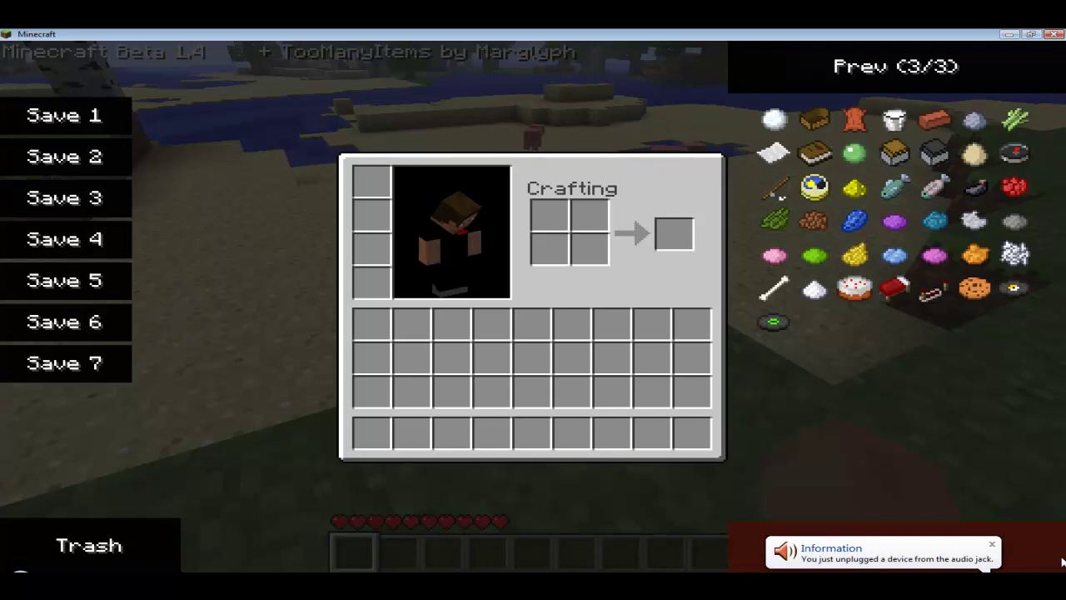
pyautogui.click(1026, 541)
pyautogui.click(1026, 541)
pyautogui.click(1008, 543)
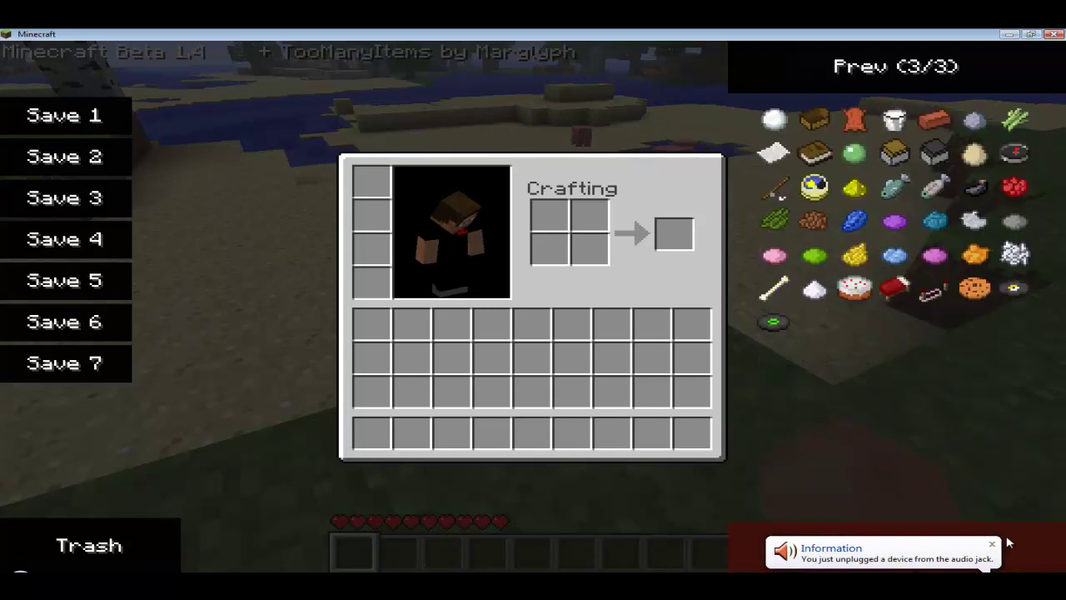
pyautogui.click(1006, 543)
# Add a stack of 64 TNT from the TooManyItems list, hide the overlay and close the inventory
pyautogui.click(939, 356)
pyautogui.press('o')
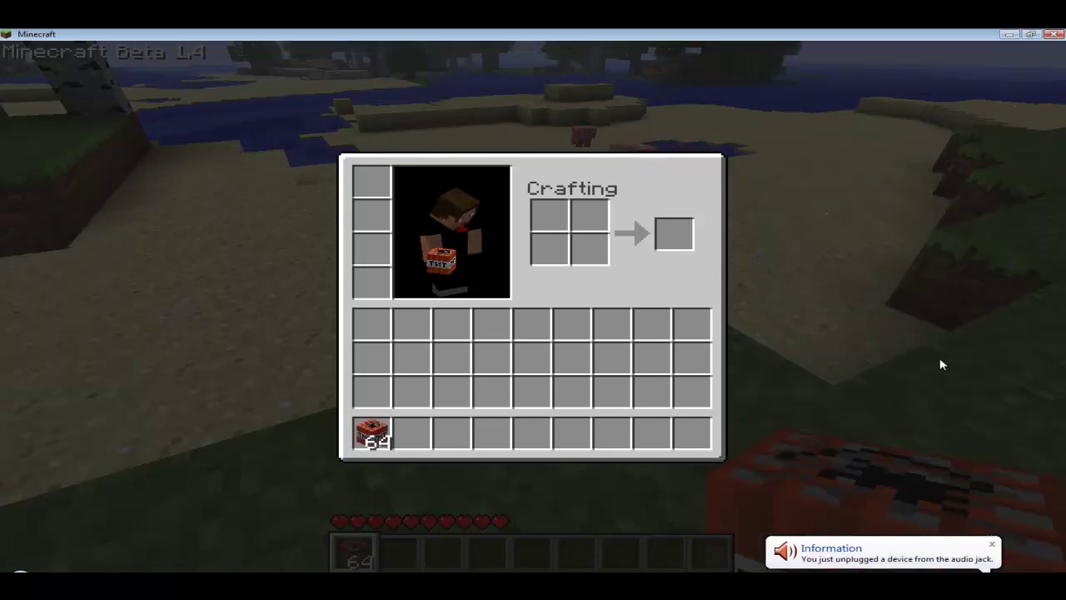
pyautogui.press('e')
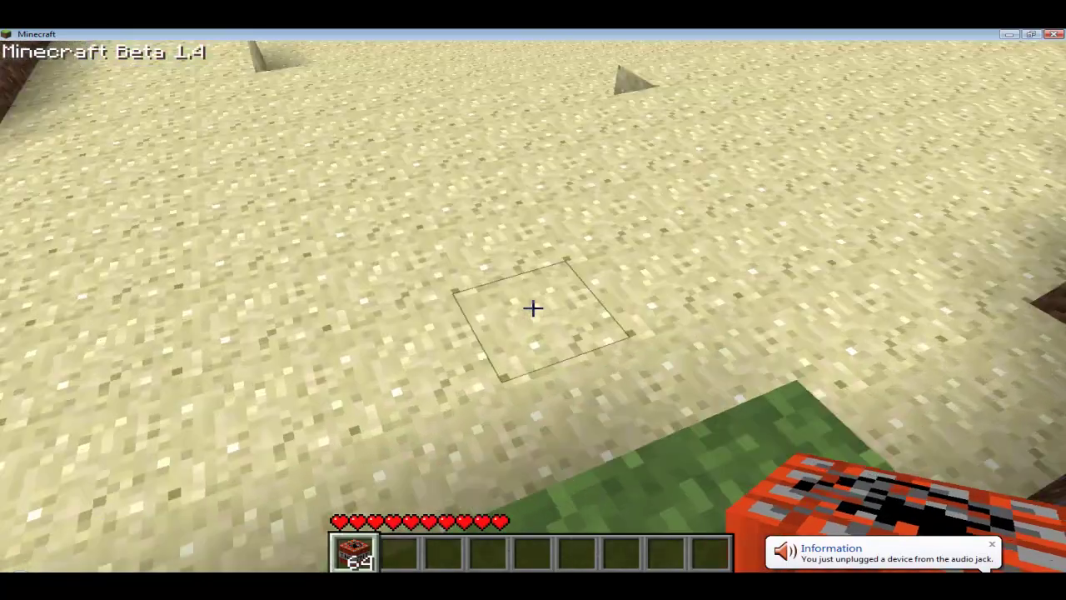
# Place two TNT blocks on the sand, ignite the TNT, move clear of the blast and return to the crater
pyautogui.rightClick(533, 308)
pyautogui.rightClick(533, 308)
pyautogui.click(533, 308)
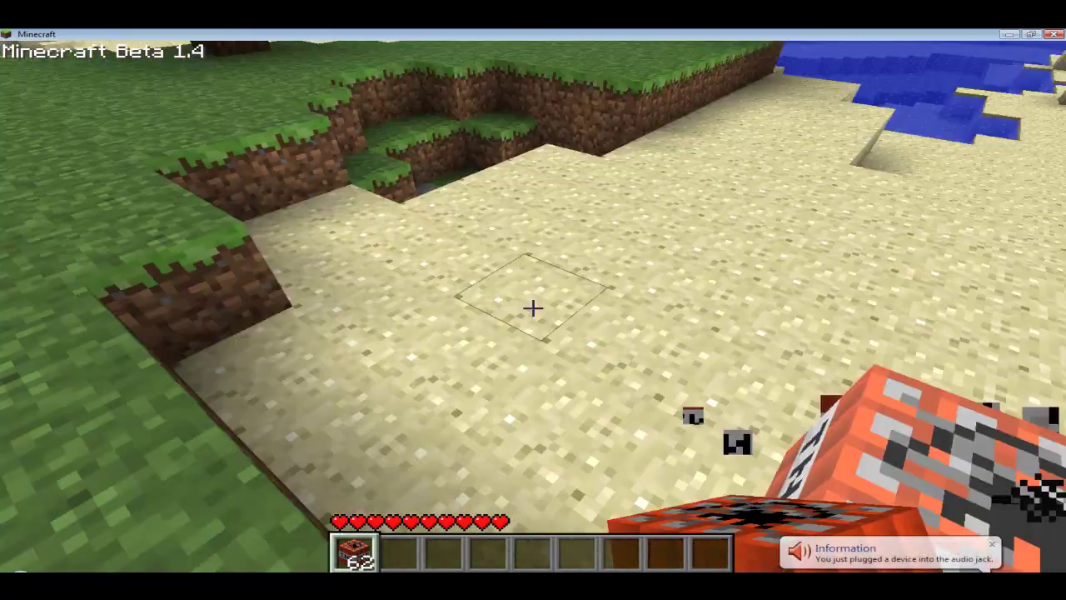
pyautogui.press('w')
pyautogui.scroll(-1, 533, 308)
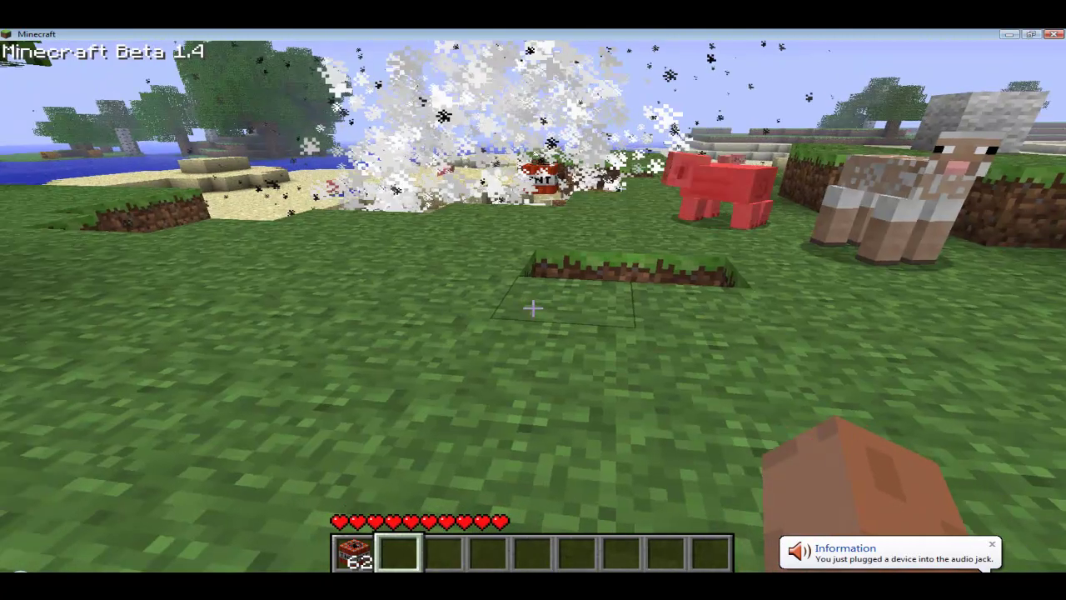
pyautogui.press('w')
pyautogui.press('space')
pyautogui.press('w')
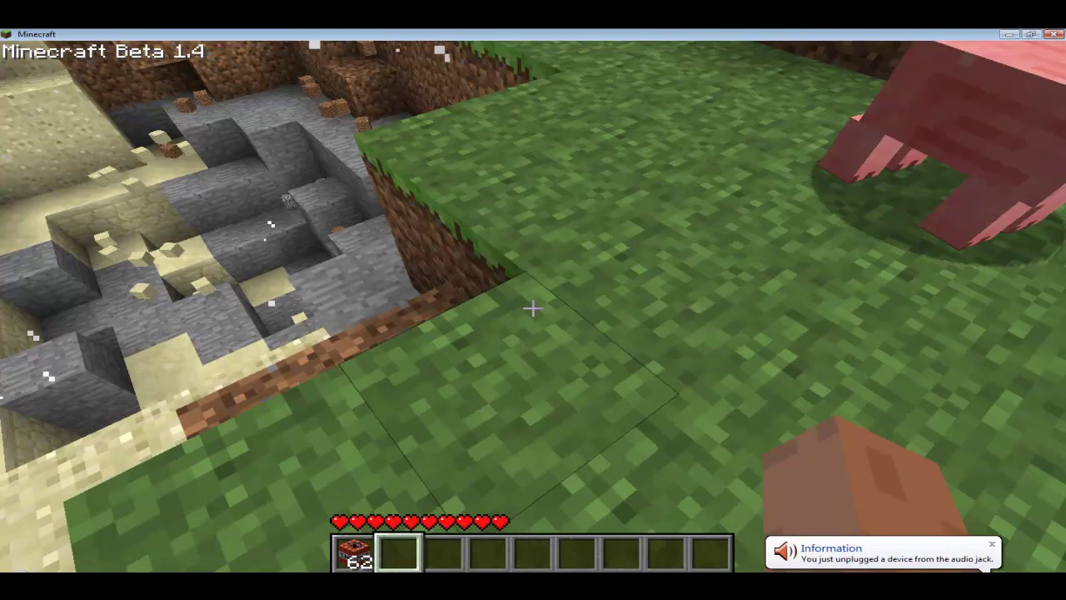
# Turn on the X-ray view, make oreIron visible in the mod's block list and close the list
pyautogui.press('x')
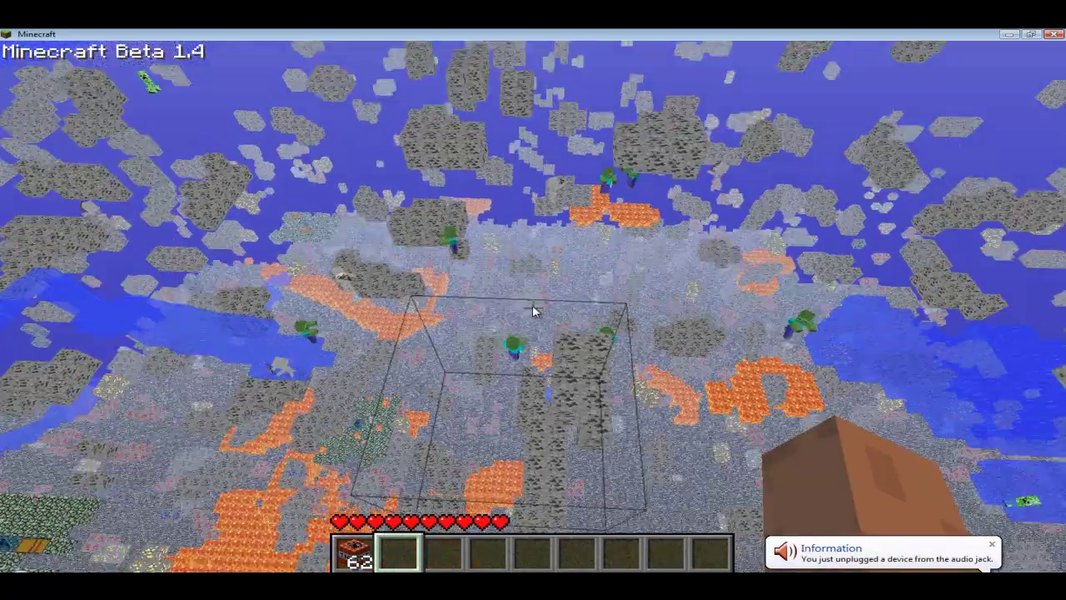
pyautogui.hotkey('ctrl', 'x')
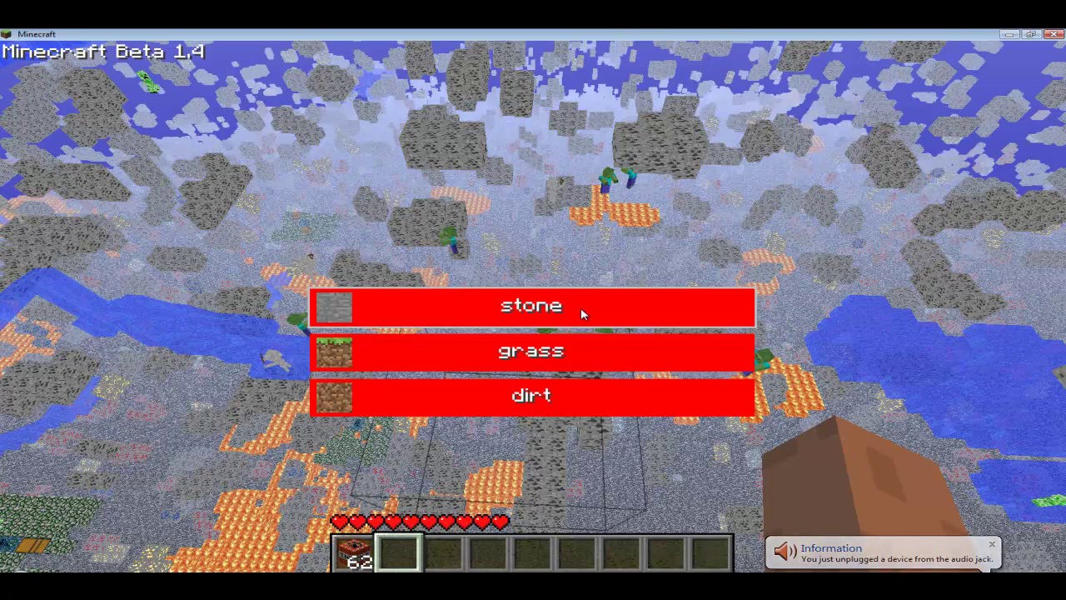
pyautogui.scroll(-2, 581, 308)
pyautogui.scroll(-7, 581, 310)
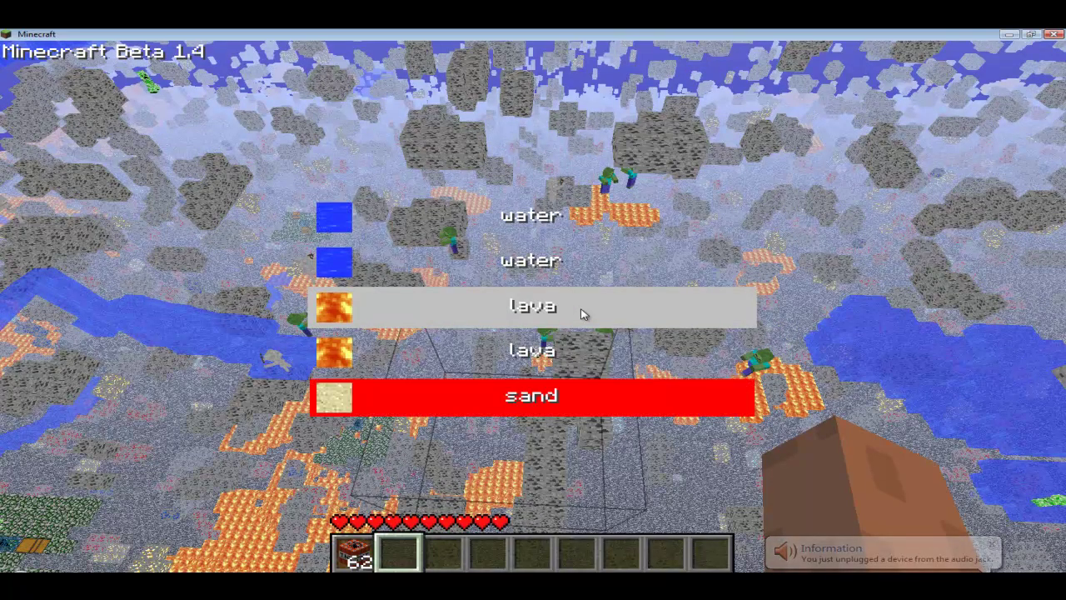
pyautogui.scroll(-4, 582, 310)
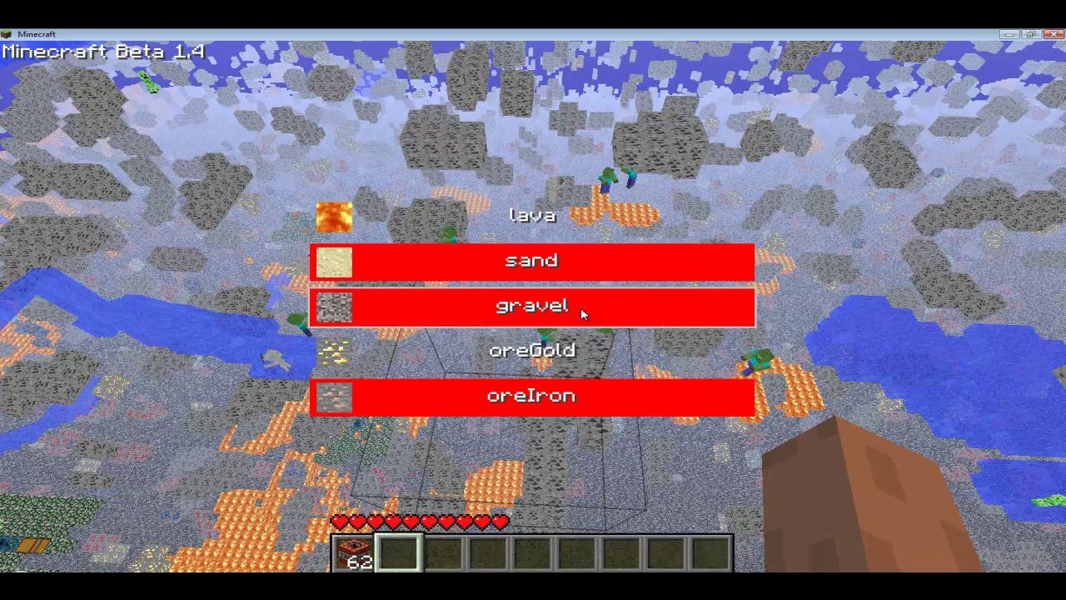
pyautogui.scroll(-1, 581, 310)
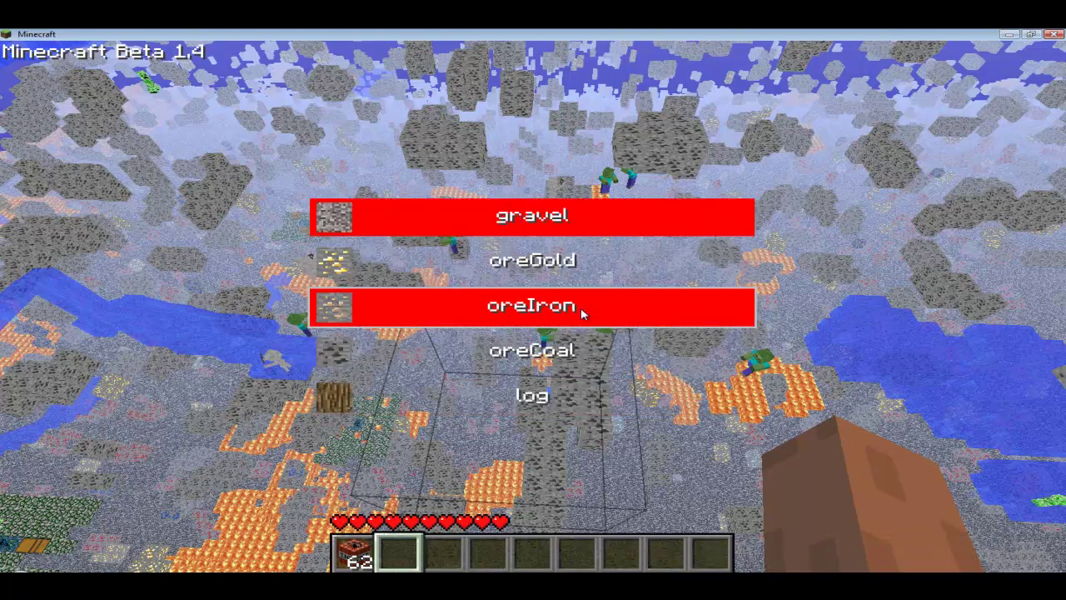
pyautogui.click(580, 308)
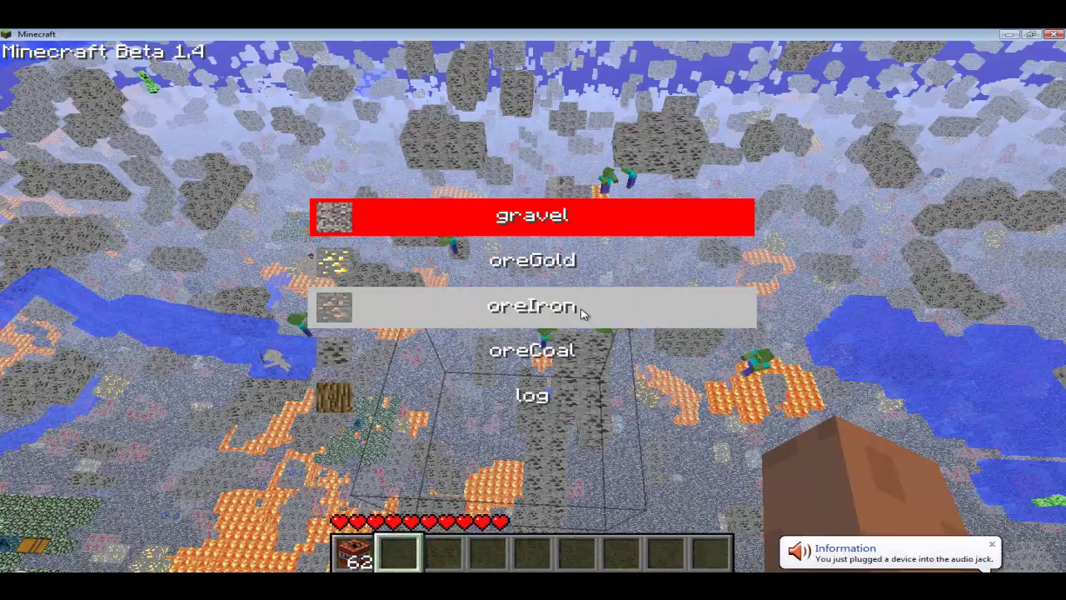
pyautogui.press('Escape')
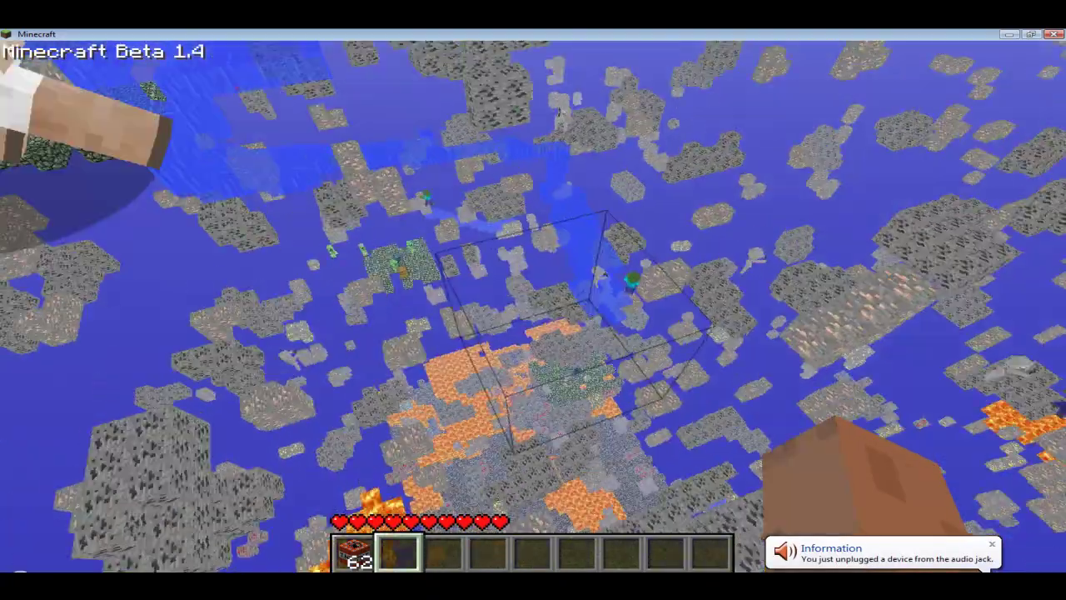